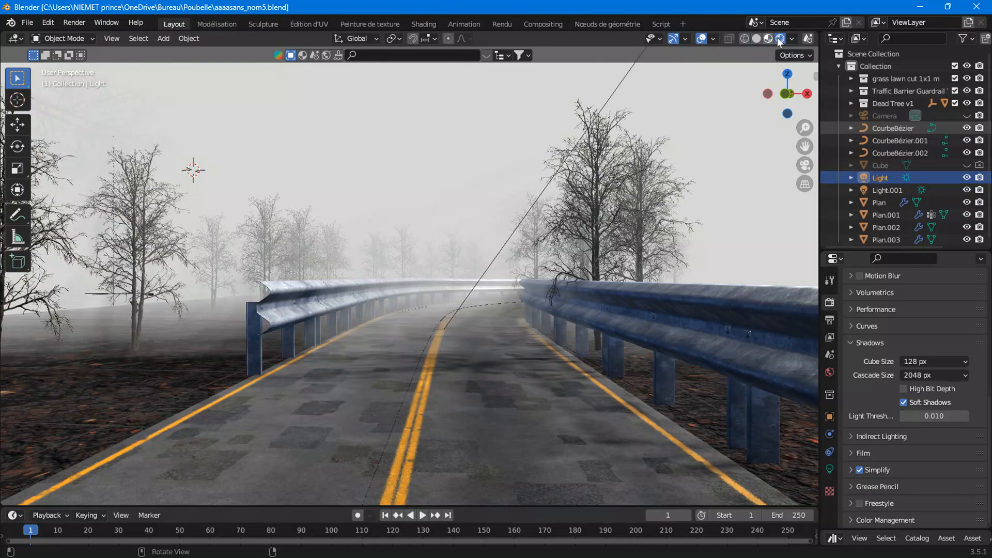
Step: Show the Mist render pass in the rendered 3D viewport
click(791, 38)
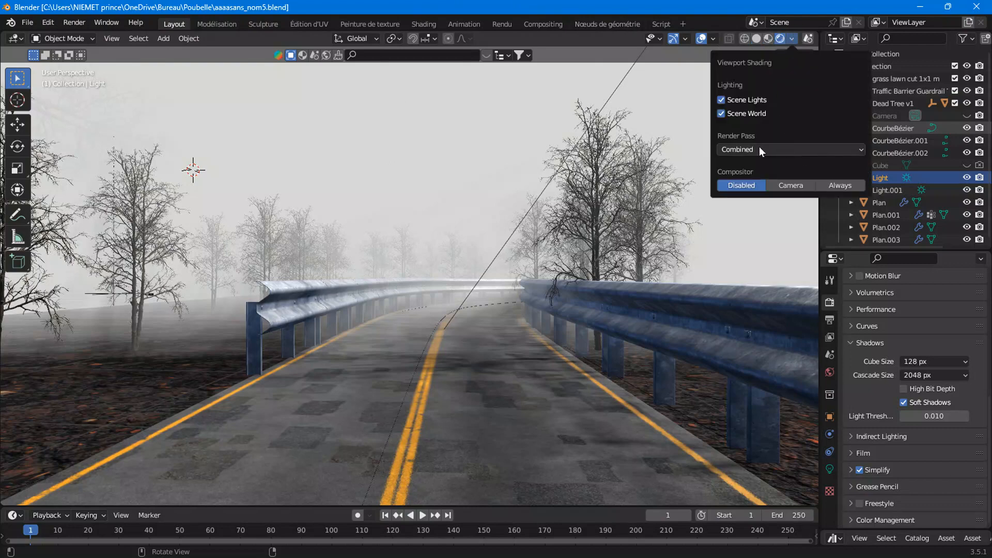
click(790, 147)
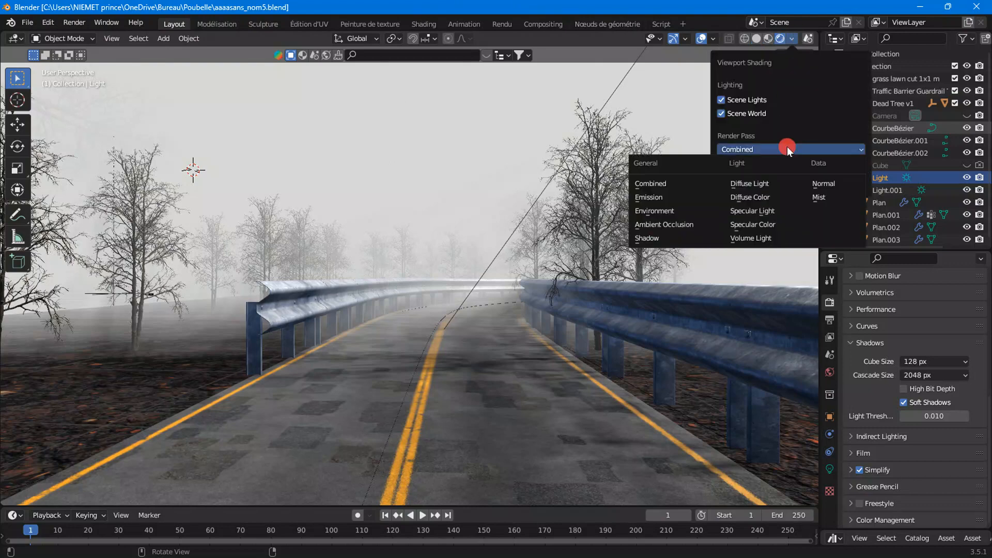
click(816, 200)
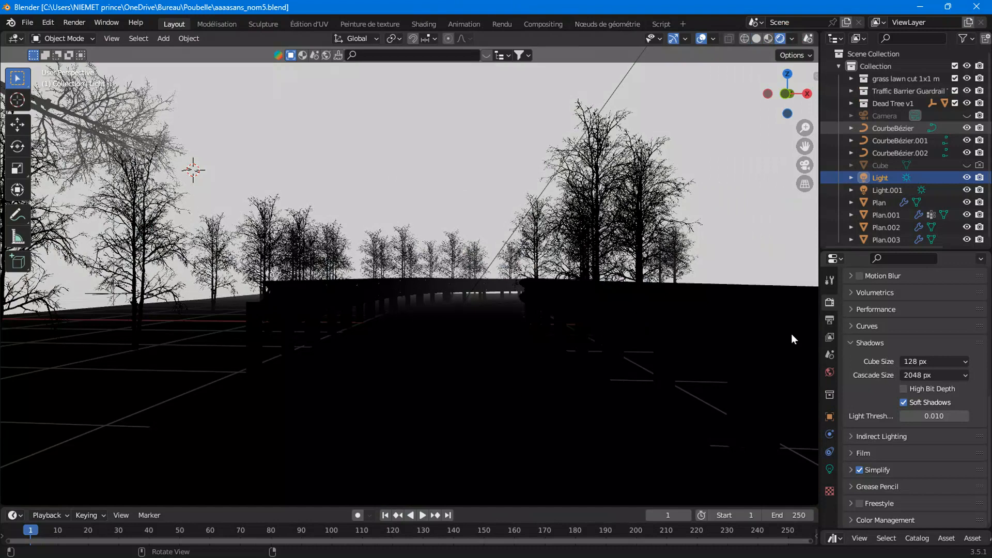
Step: Collapse the world's Physical Atmosphere settings and reveal its Mist Pass start, depth and falloff settings
click(829, 373)
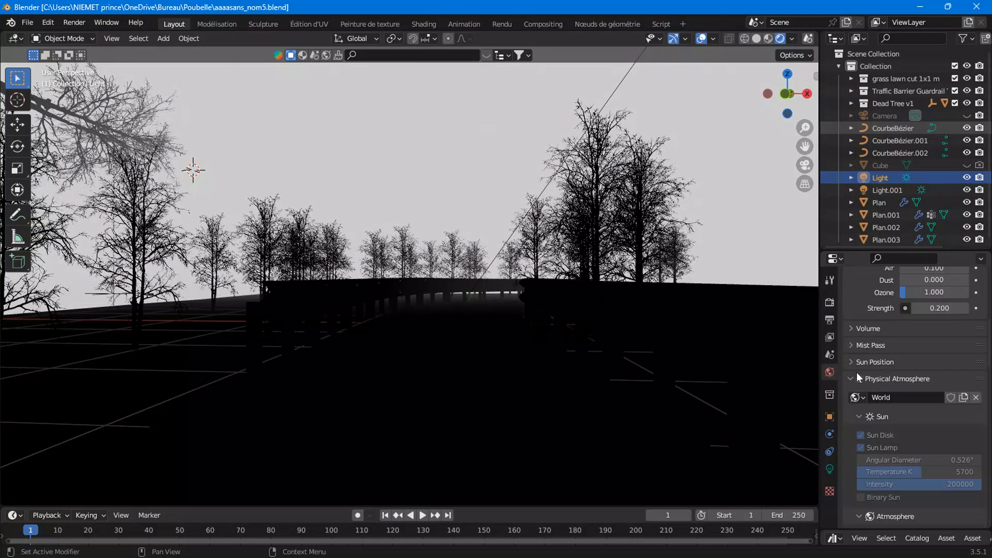
click(852, 377)
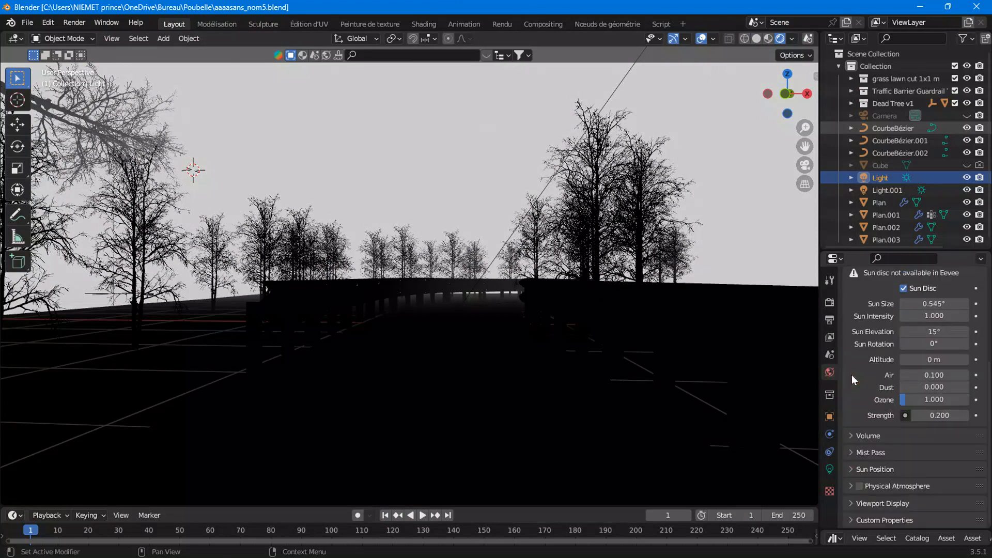
click(870, 451)
scroll(877, 446, down, 2)
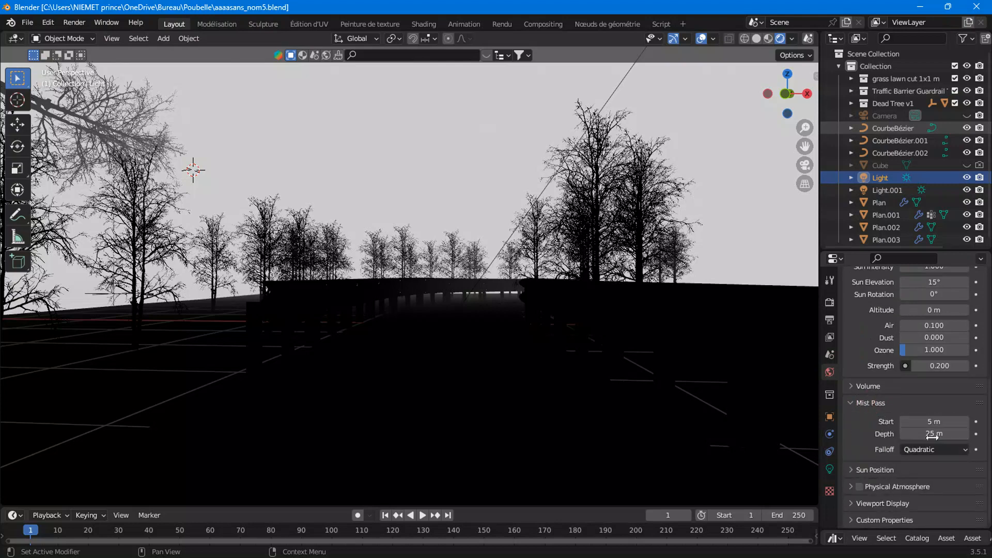
middle_drag(564, 321, 541, 327)
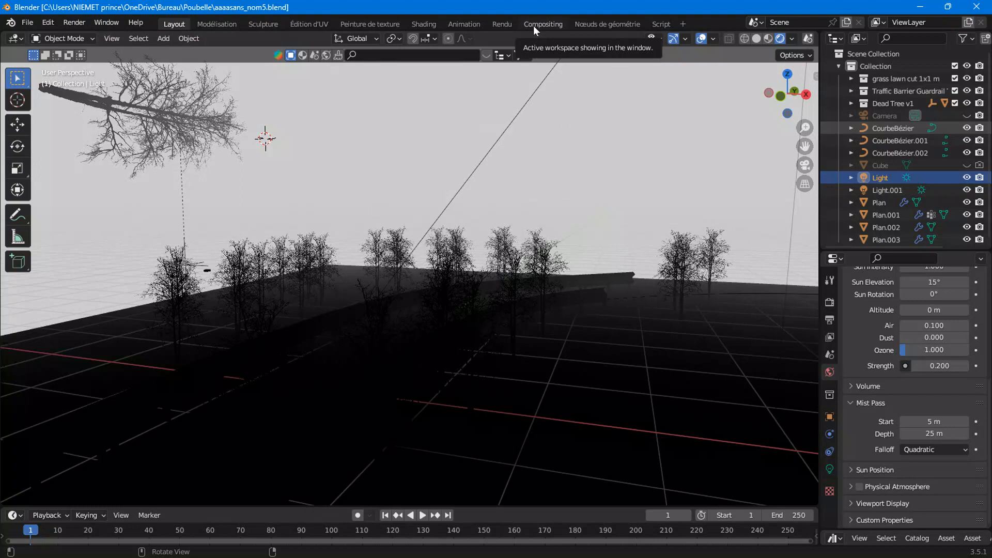
Step: Return the viewport's render pass to Combined
click(792, 39)
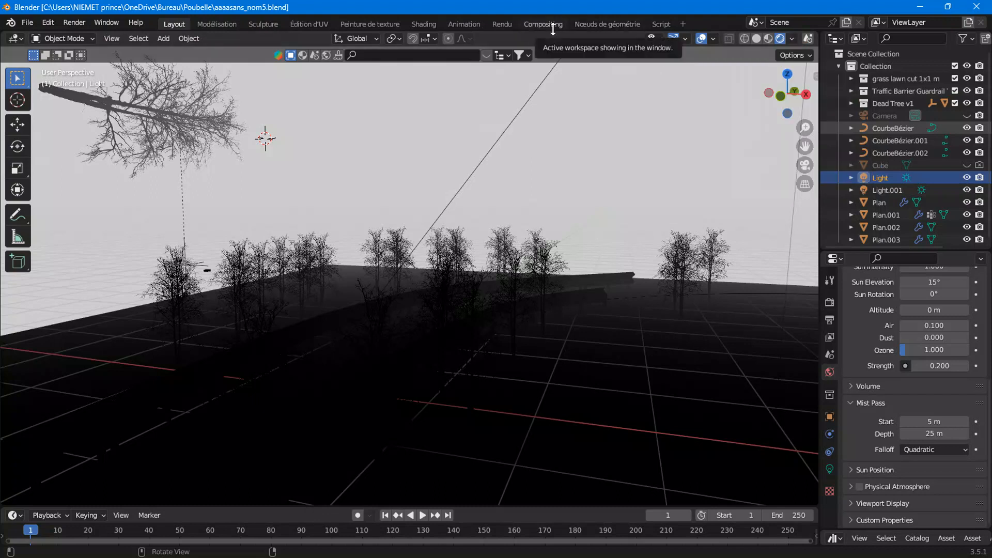
click(791, 39)
click(752, 148)
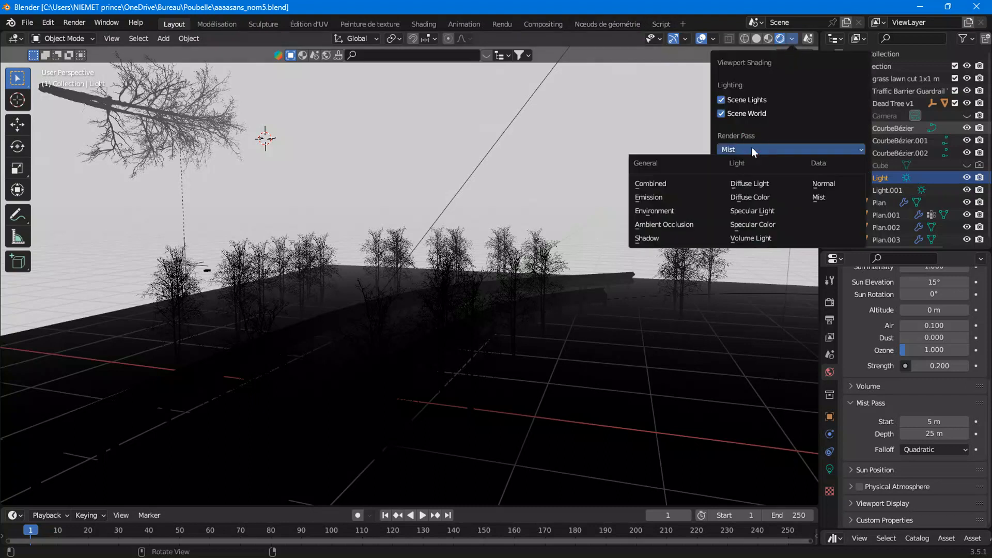
click(652, 184)
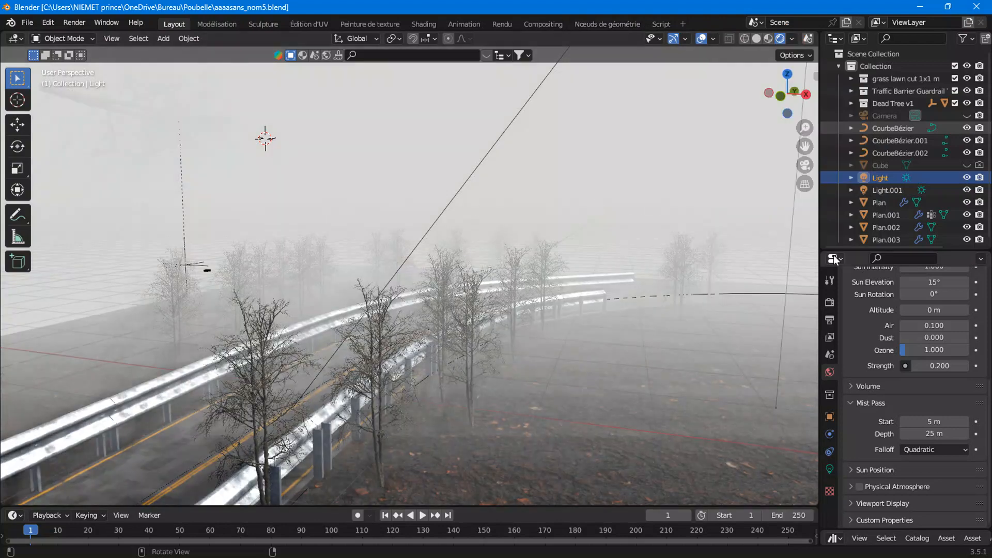
Step: Hide the tree-scattering objects Plan.003 and Plan.002 in the viewport
click(968, 239)
click(965, 229)
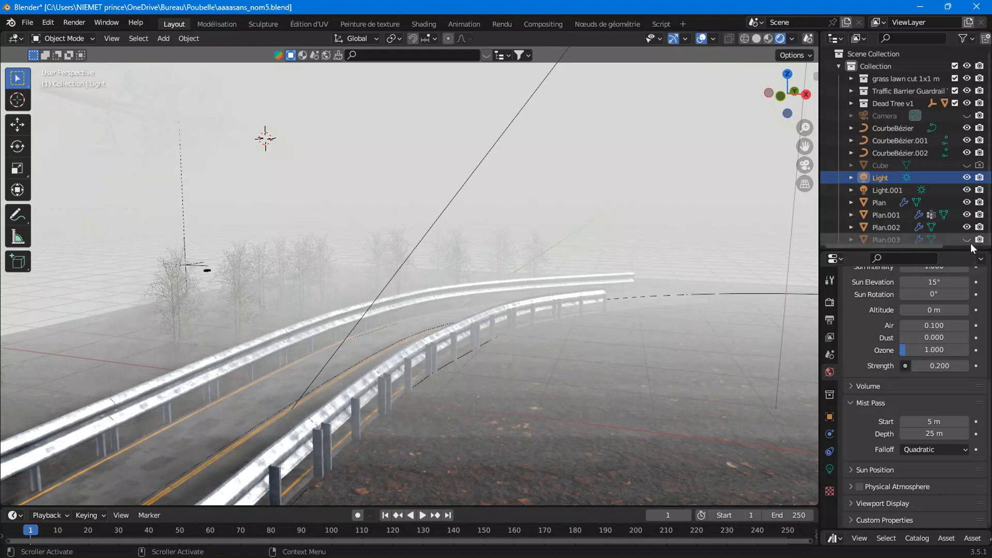
click(966, 227)
middle_drag(274, 319, 259, 137)
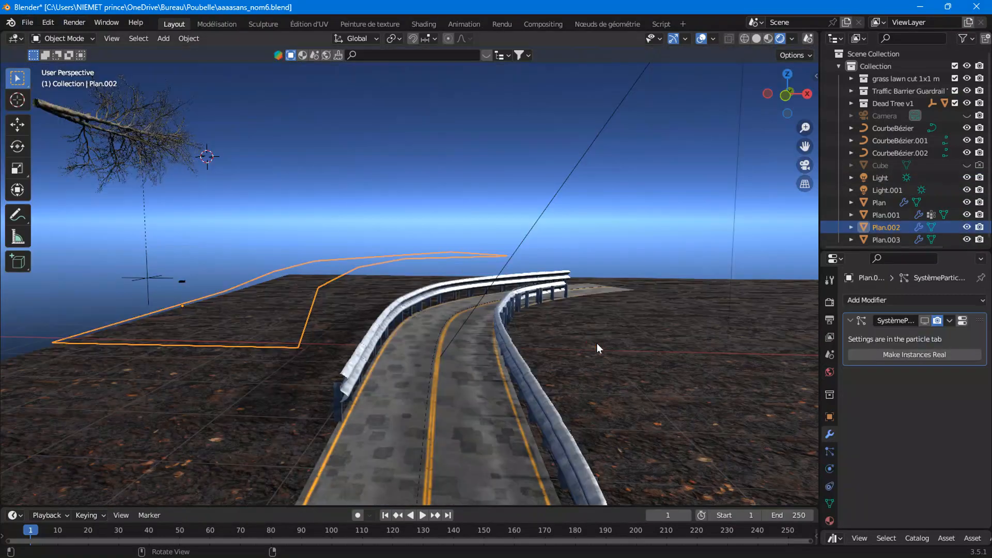
Step: Open the Shading workspace with rendered viewport shading and bring the world's shader nodes into view
middle_drag(597, 343, 553, 306)
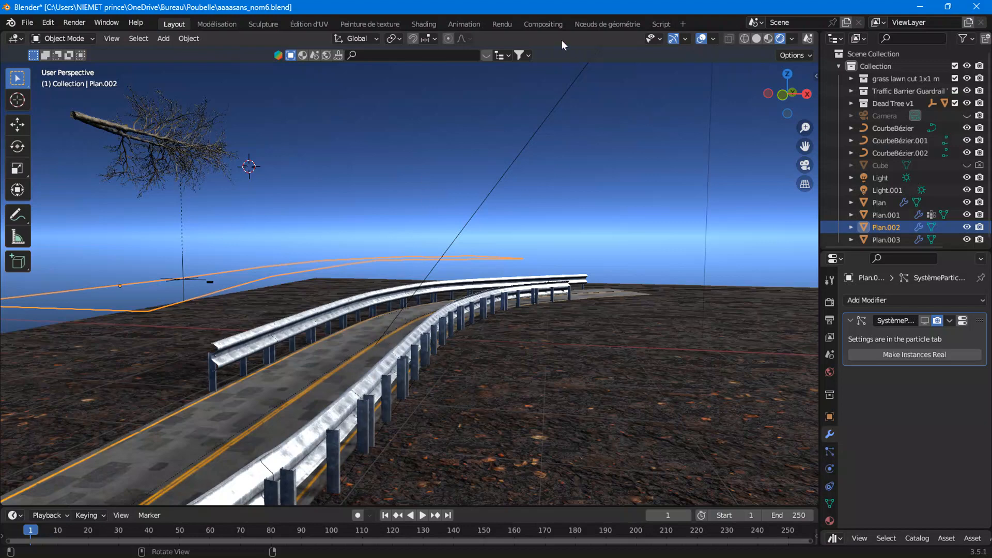
click(430, 23)
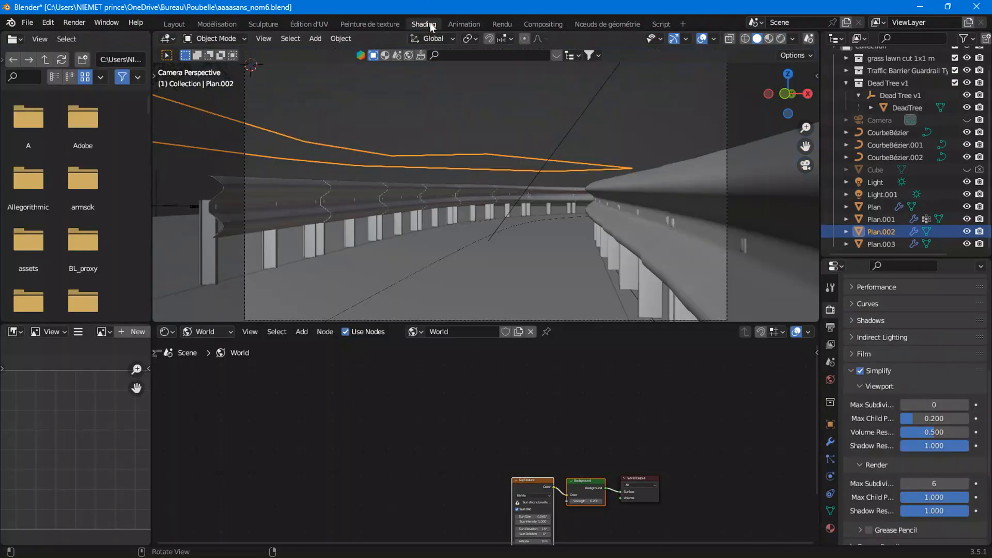
click(785, 38)
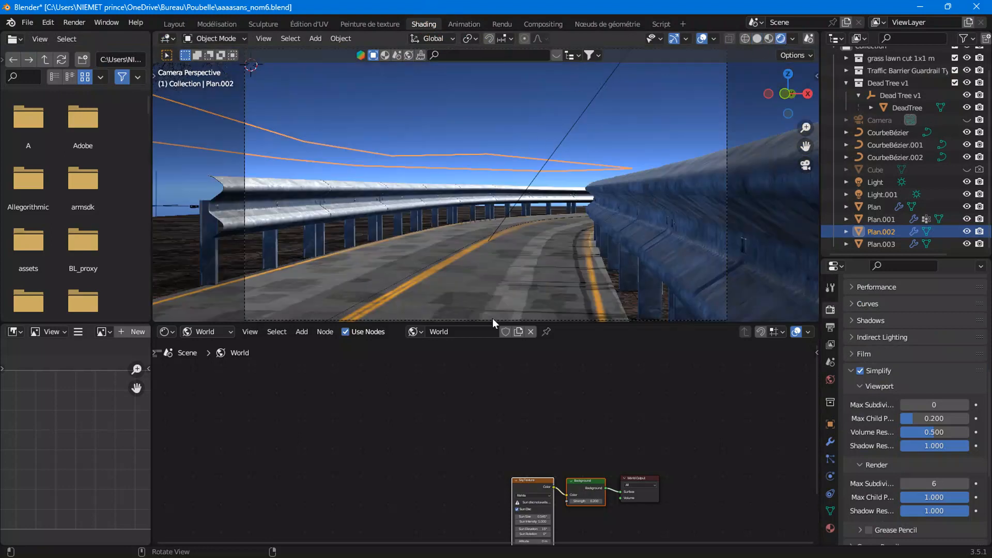
scroll(557, 478, up, 3)
middle_drag(565, 466, 421, 363)
scroll(333, 378, up, 4)
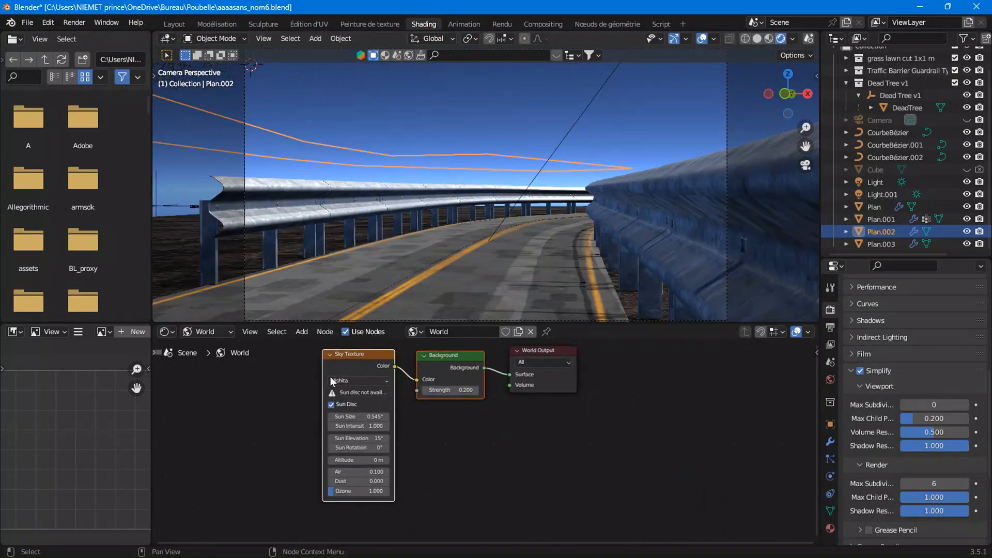
Step: Switch the shader editor's shader type to Object and back to World
click(205, 332)
click(211, 344)
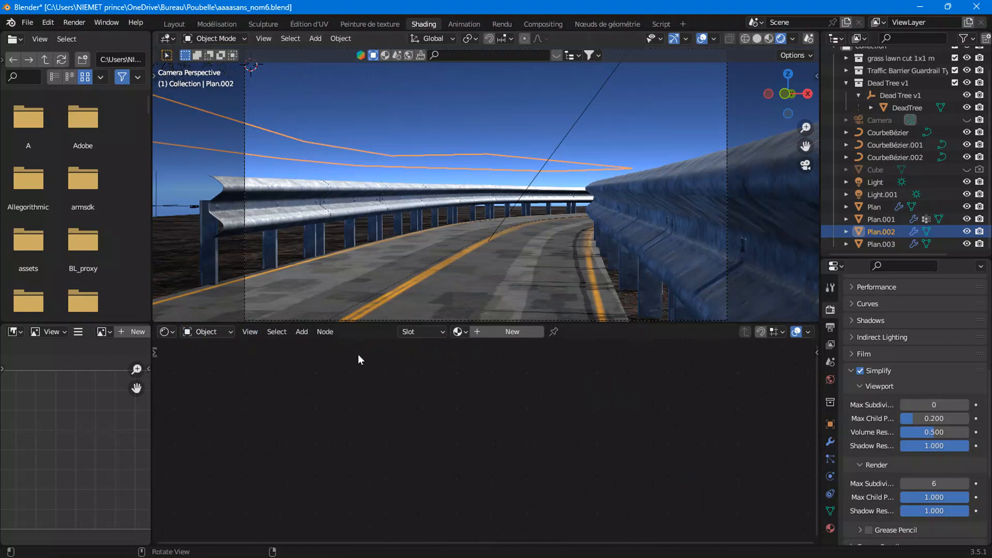
click(210, 337)
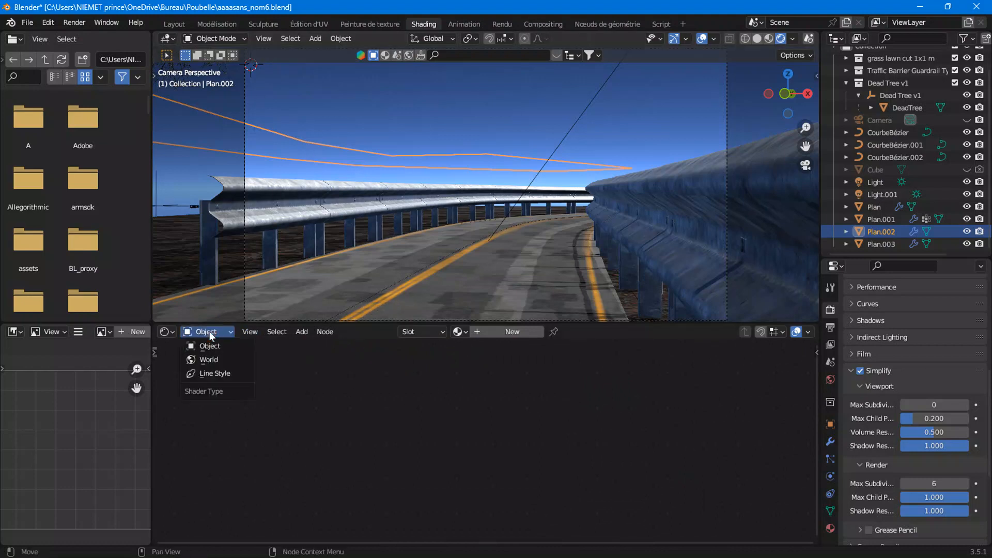
click(207, 360)
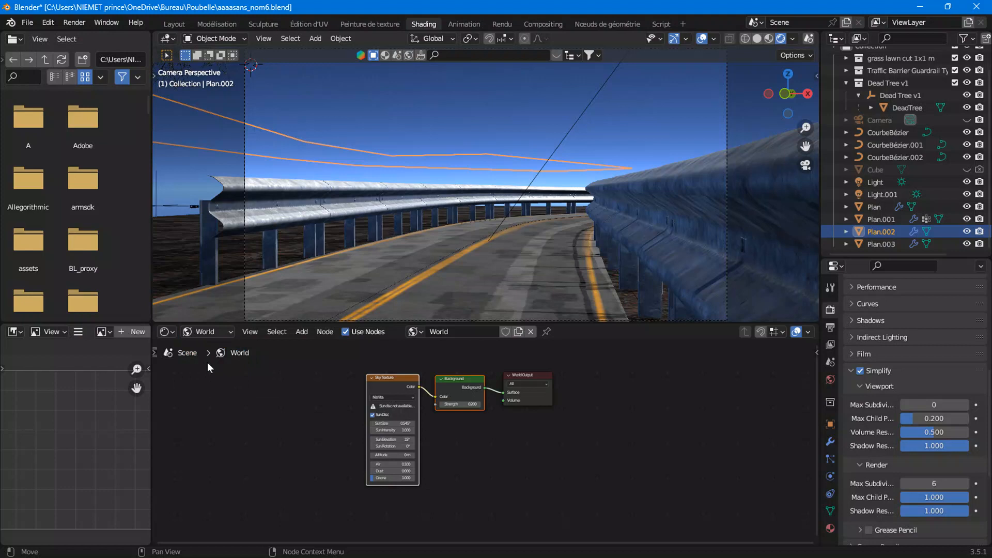
Step: Tidy the row of Sky Texture, Background and World Output nodes, with free space beside World Output
scroll(357, 428, up, 2)
drag(352, 352, 331, 370)
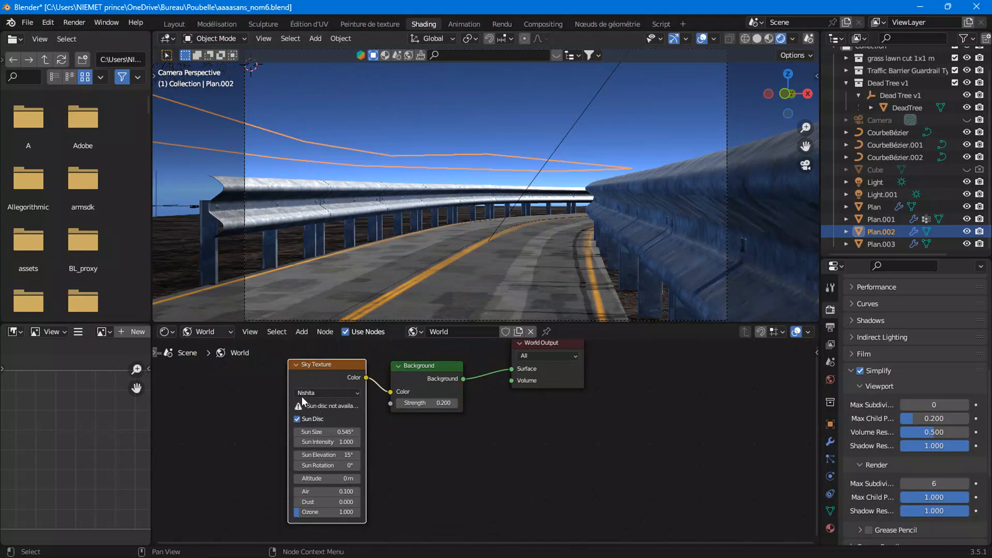
scroll(430, 453, down, 1)
drag(423, 445, 425, 372)
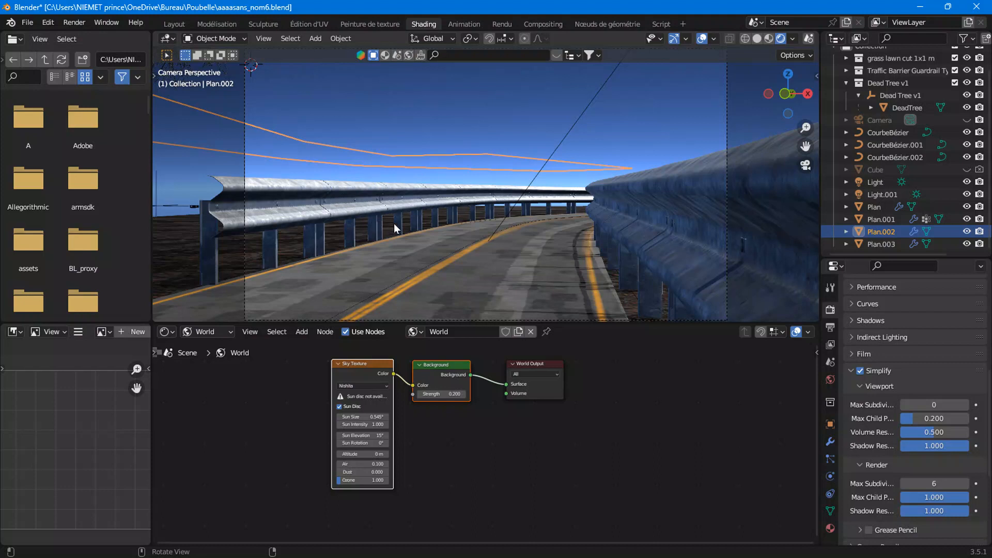
scroll(465, 479, up, 1)
middle_drag(465, 482, 348, 485)
click(452, 387)
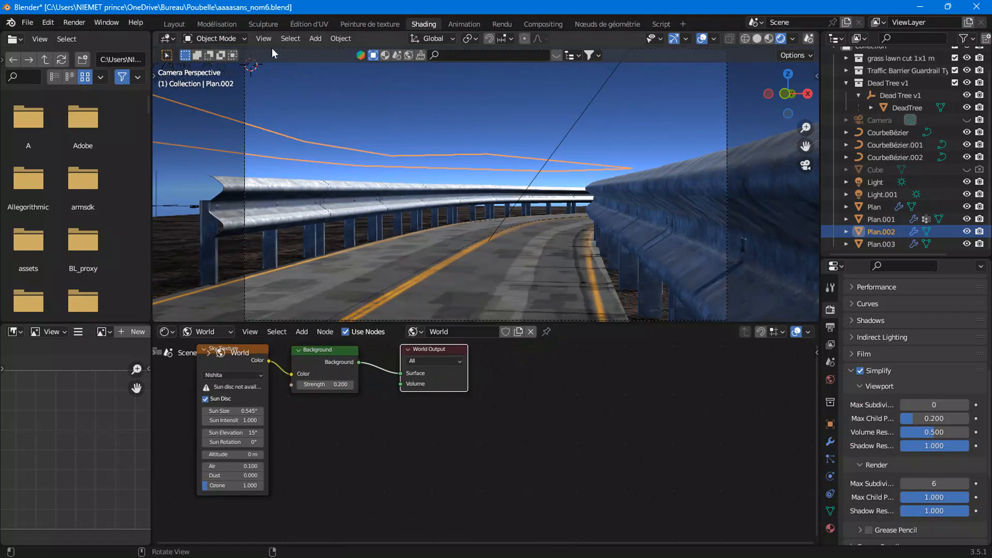
Step: Add a Texture Coordinate node to the world node tree, below the Background and World Output nodes
click(301, 332)
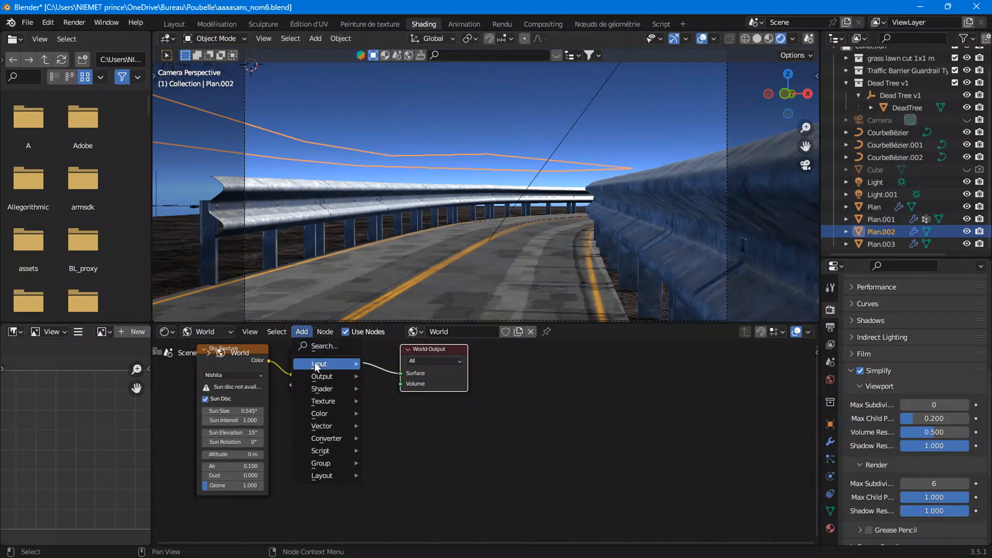
mouse_move(319, 365)
click(412, 313)
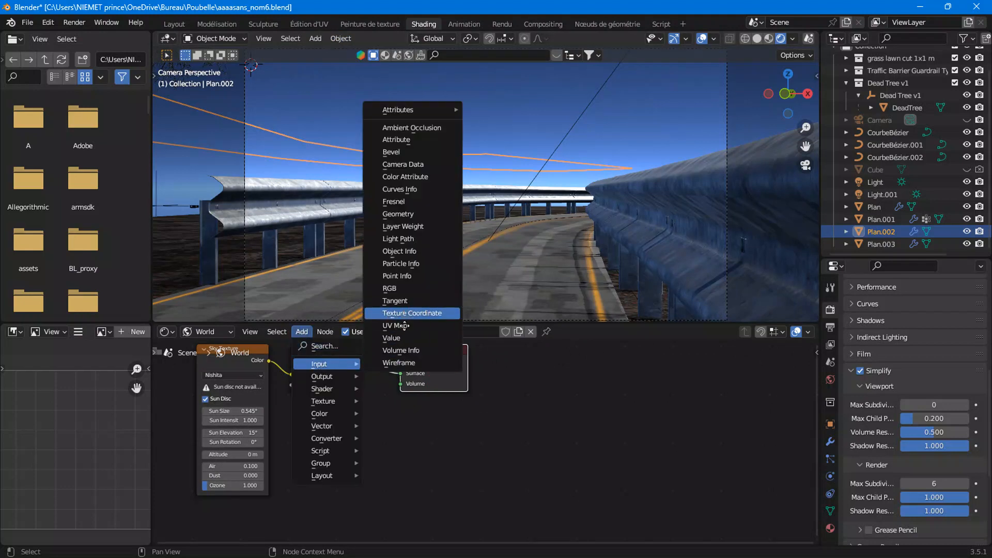
scroll(379, 456, up, 3)
scroll(378, 456, up, 1)
click(351, 447)
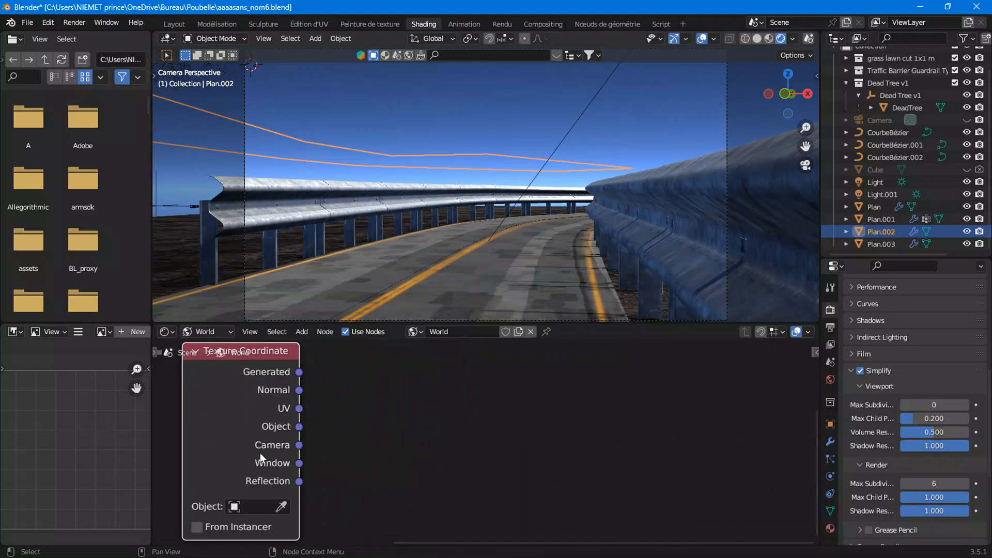
scroll(376, 431, down, 2)
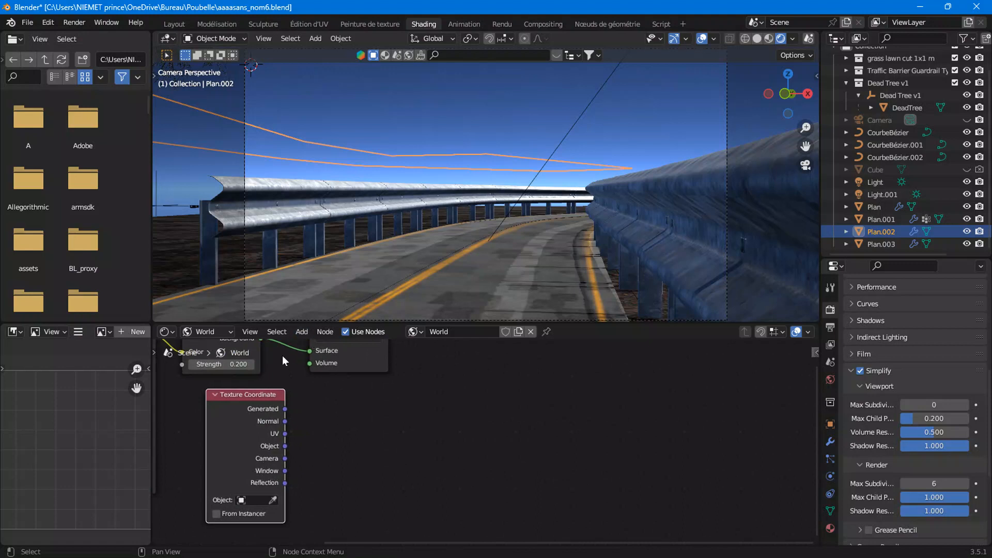
Step: Add a Separate XYZ node beside Texture Coordinate and connect the Camera output to its Vector input
click(302, 331)
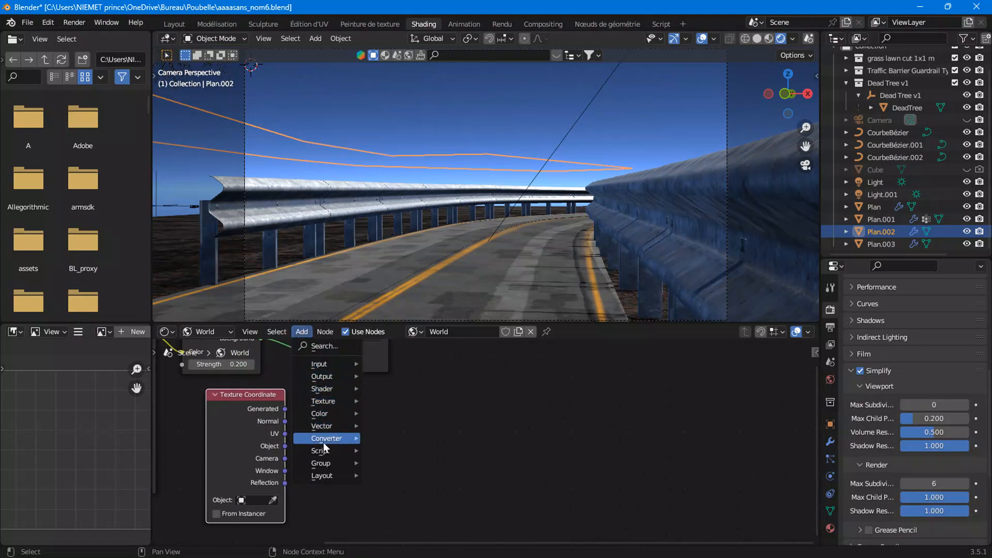
mouse_move(356, 439)
click(398, 413)
click(360, 444)
drag(284, 458, 334, 453)
scroll(354, 466, up, 1)
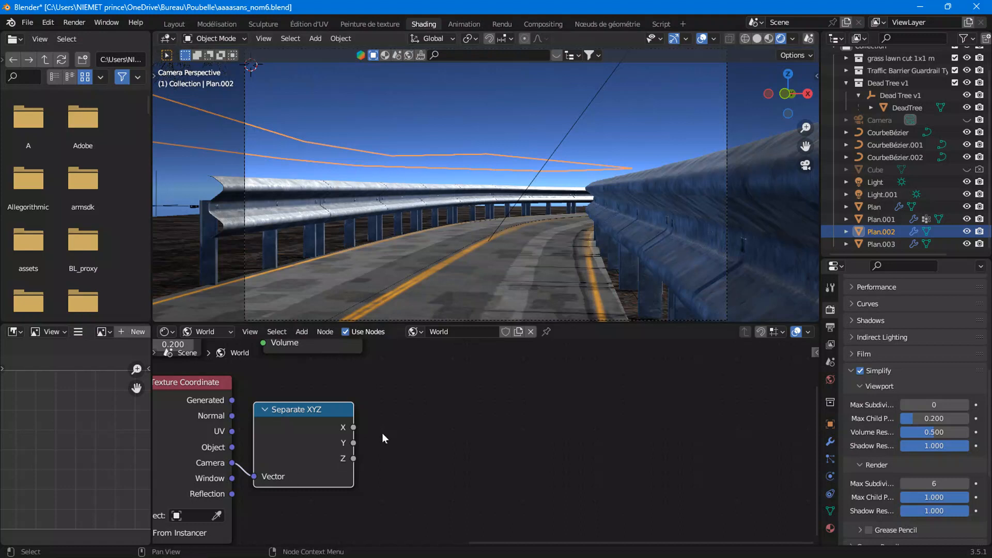
middle_drag(382, 438, 343, 441)
click(301, 331)
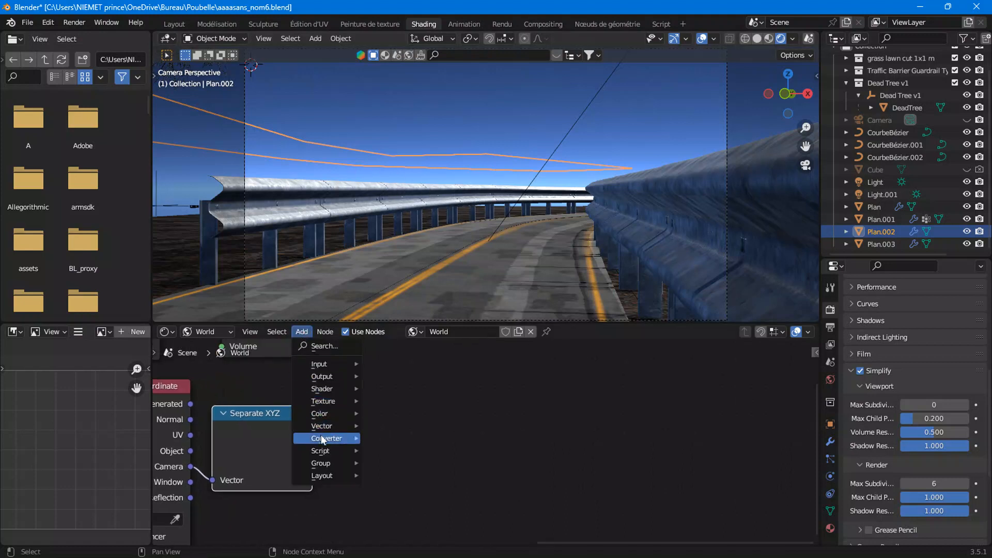
mouse_move(323, 438)
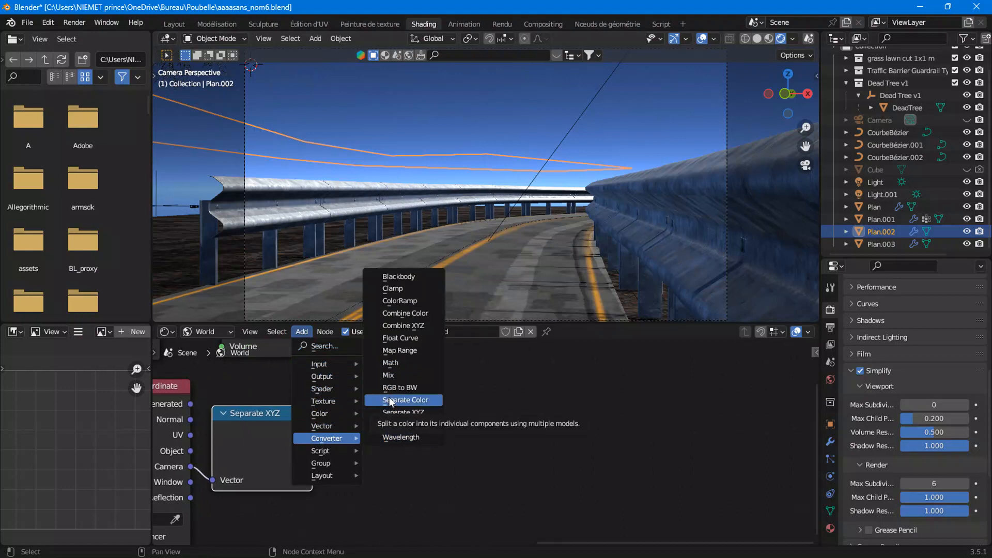
middle_drag(343, 467, 321, 467)
scroll(321, 467, down, 2)
middle_drag(388, 440, 343, 443)
Step: Add a Math node using Add beside Separate XYZ and connect the Z output to its first Value input
click(299, 331)
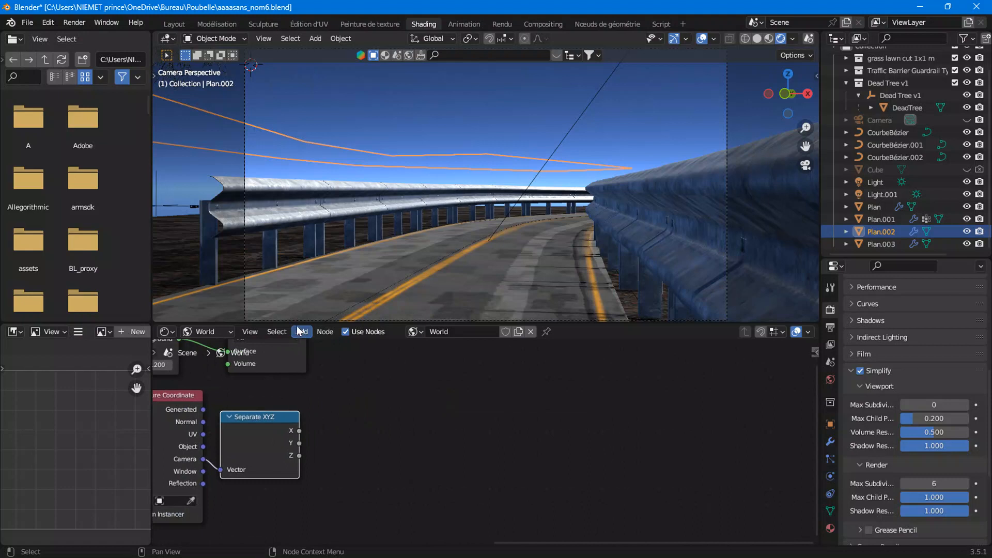
mouse_move(327, 438)
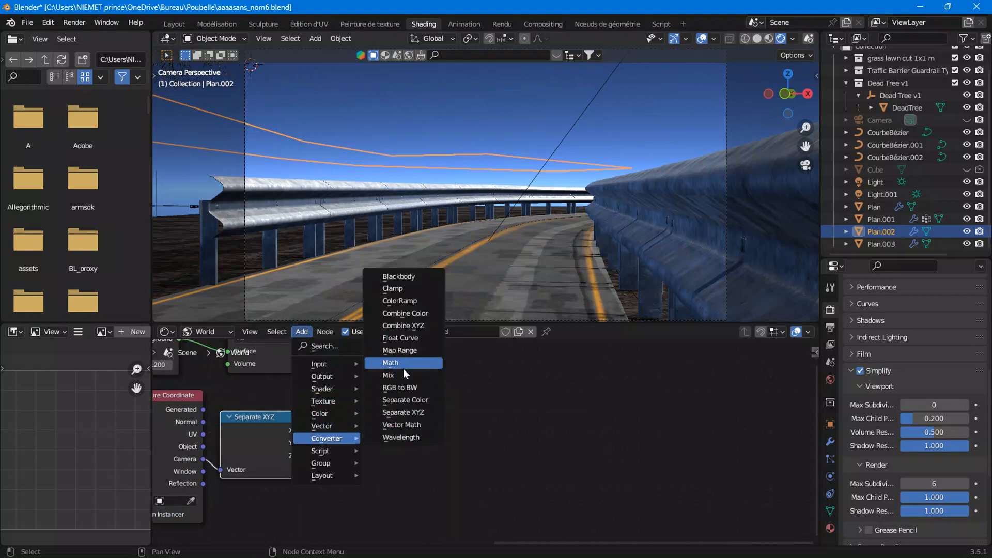
click(390, 362)
click(339, 423)
scroll(301, 451, up, 1)
drag(271, 455, 321, 492)
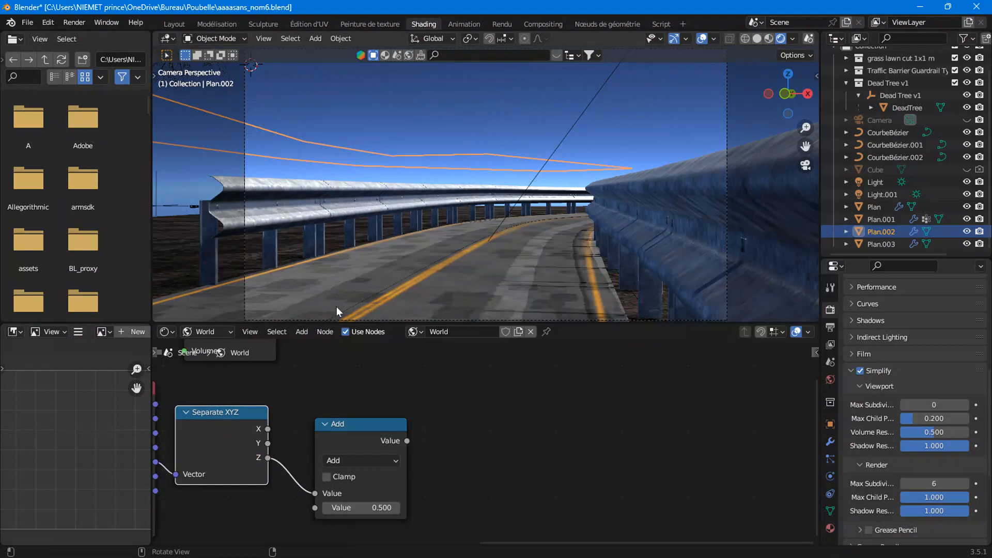
drag(352, 444, 325, 432)
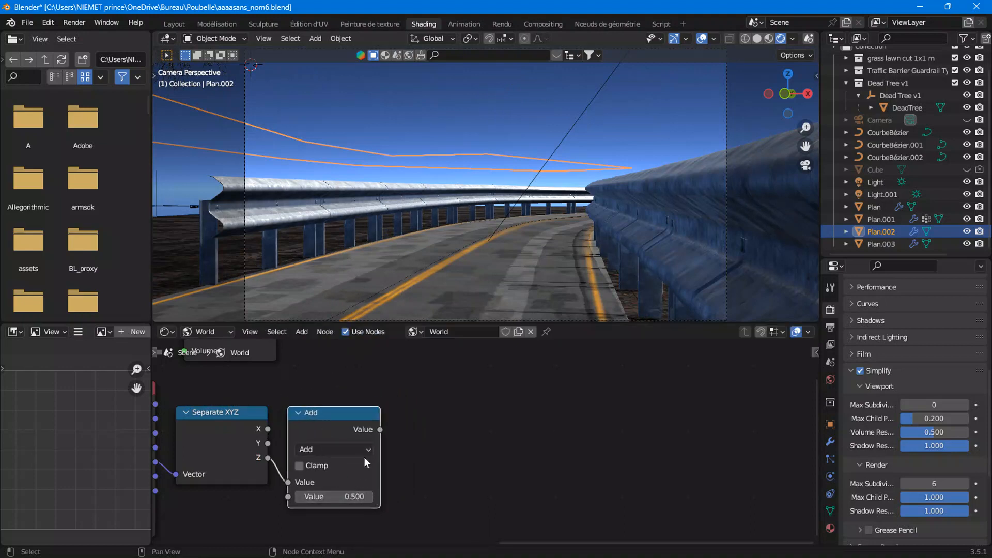
Step: Add a Gamma node beside the Add math node and connect the math Value output to its Color input
click(302, 333)
mouse_move(317, 415)
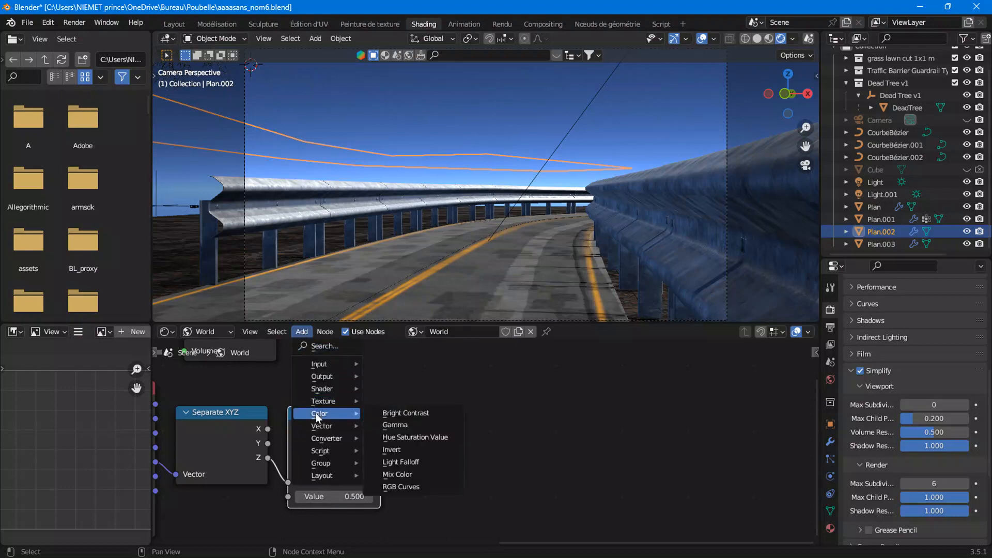
click(388, 424)
click(387, 431)
drag(380, 429, 402, 462)
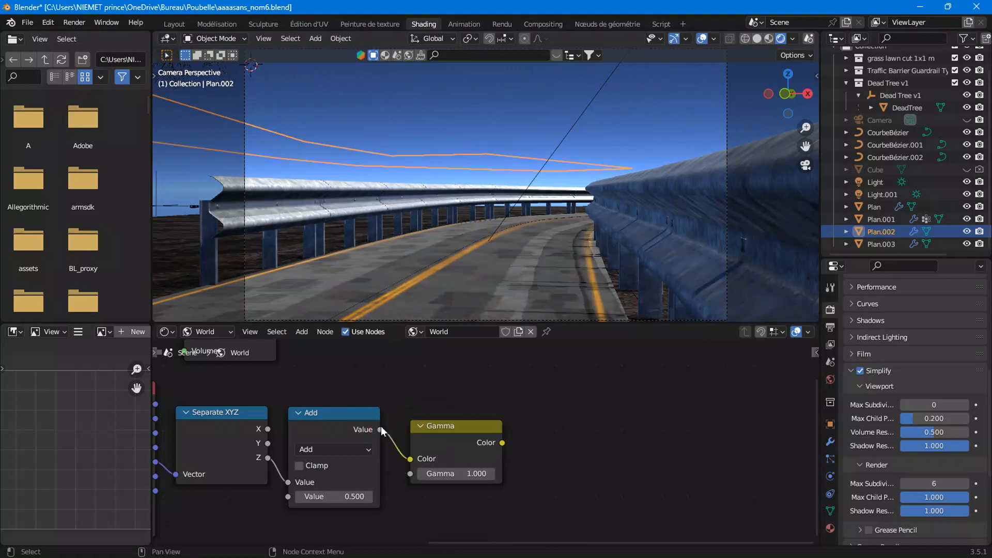
Step: Move the World Output node well away from Background to make room for more nodes before it
scroll(380, 427, down, 1)
scroll(401, 389, down, 4)
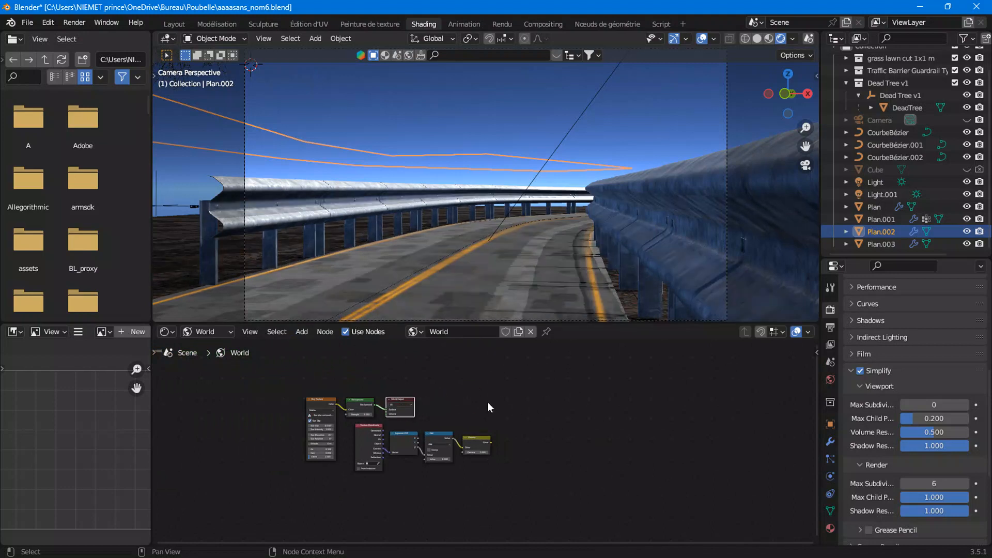
drag(410, 408, 584, 411)
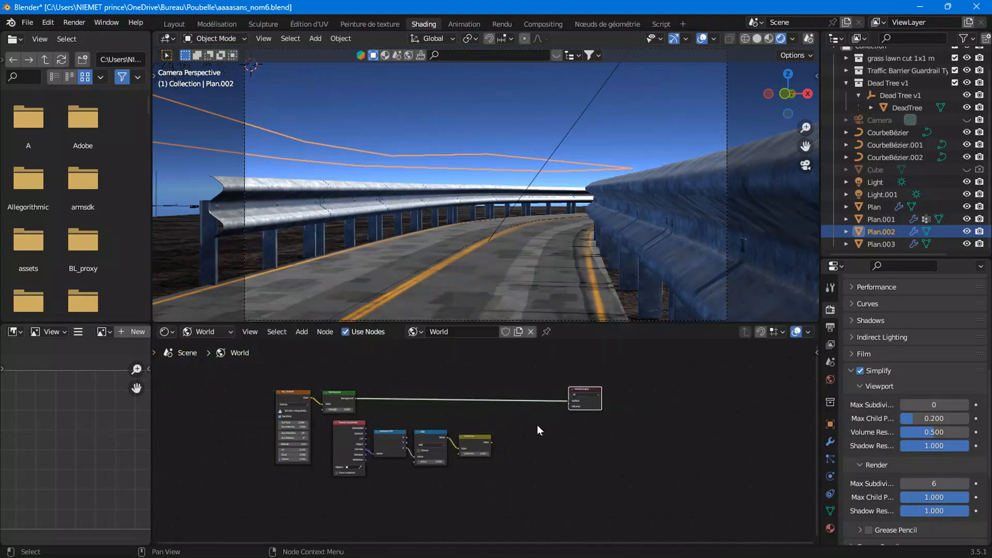
Step: Add a Volume Scatter node beside Gamma and connect the Gamma Color output to its Color input
scroll(536, 425, up, 3)
scroll(480, 442, up, 1)
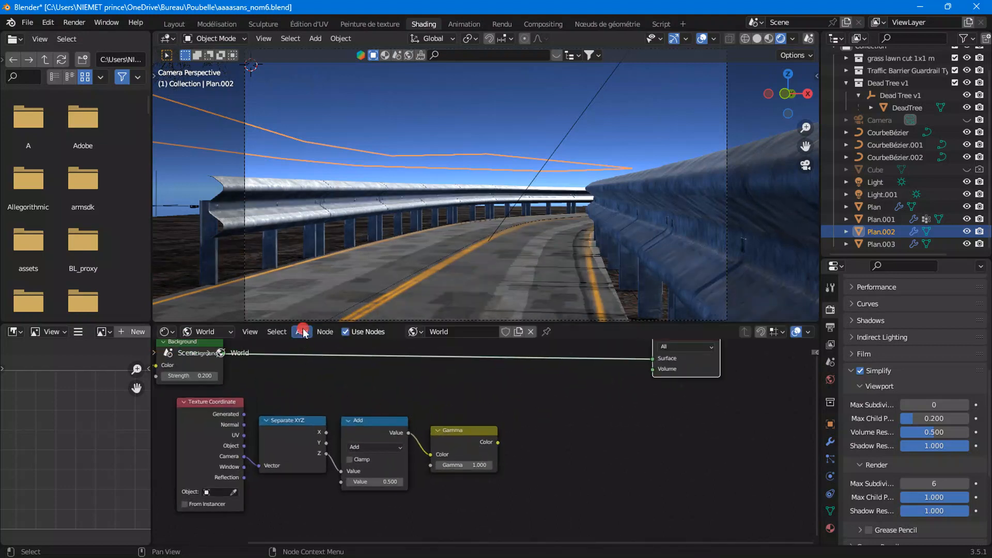
click(303, 332)
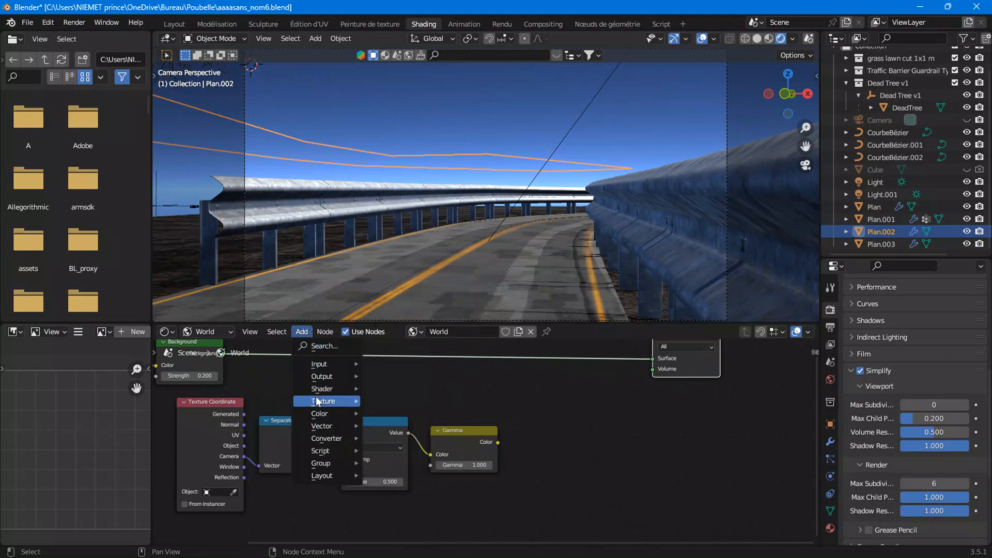
mouse_move(323, 388)
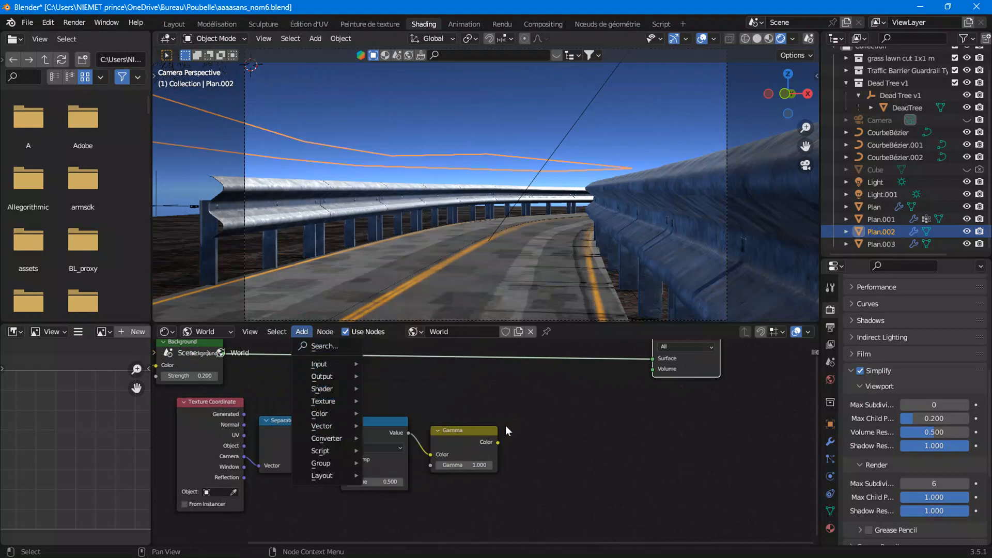
mouse_move(341, 388)
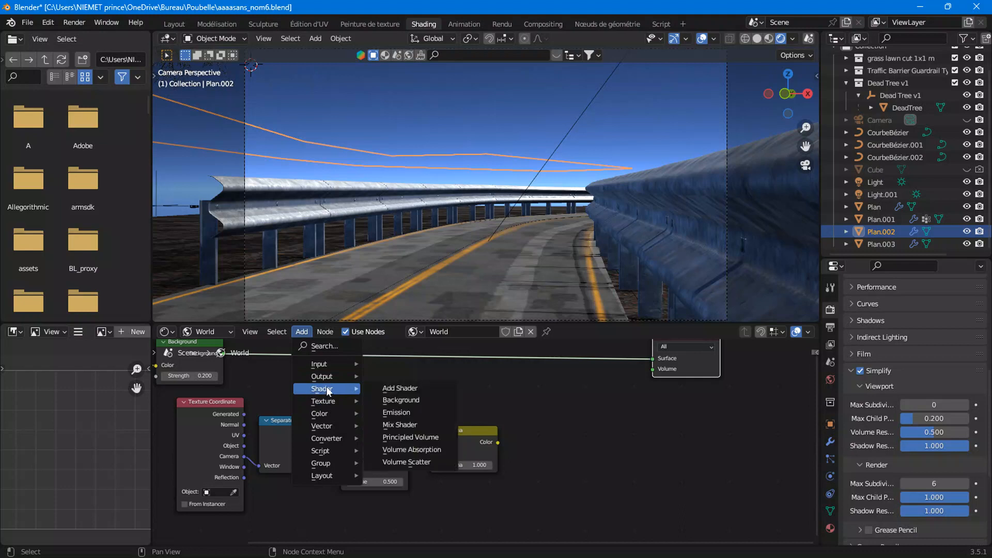
click(413, 460)
click(510, 408)
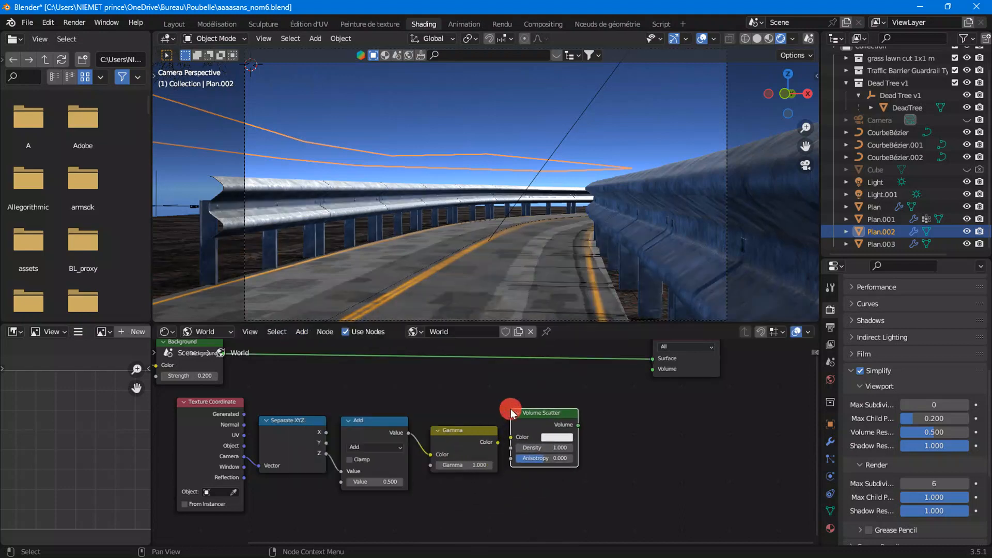
scroll(504, 431, up, 2)
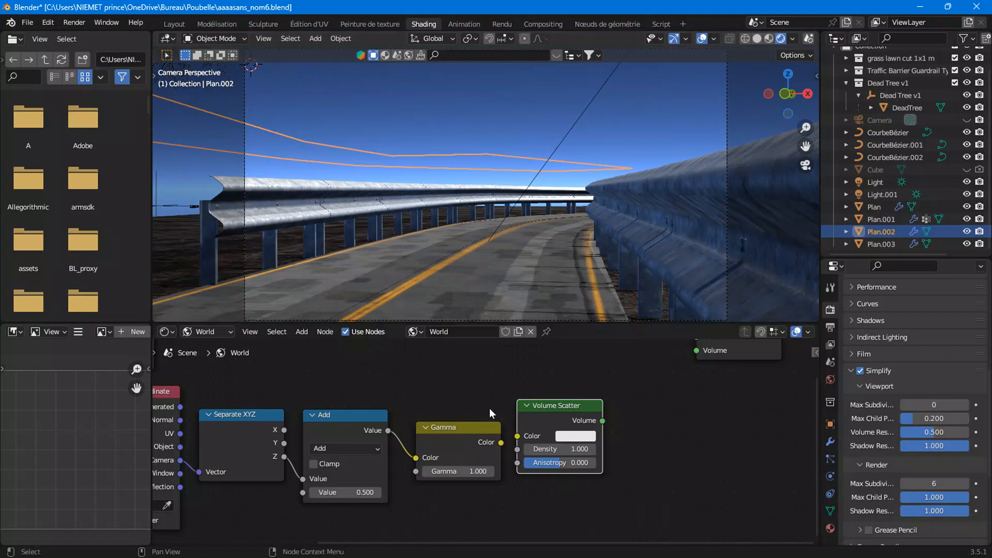
drag(500, 442, 519, 436)
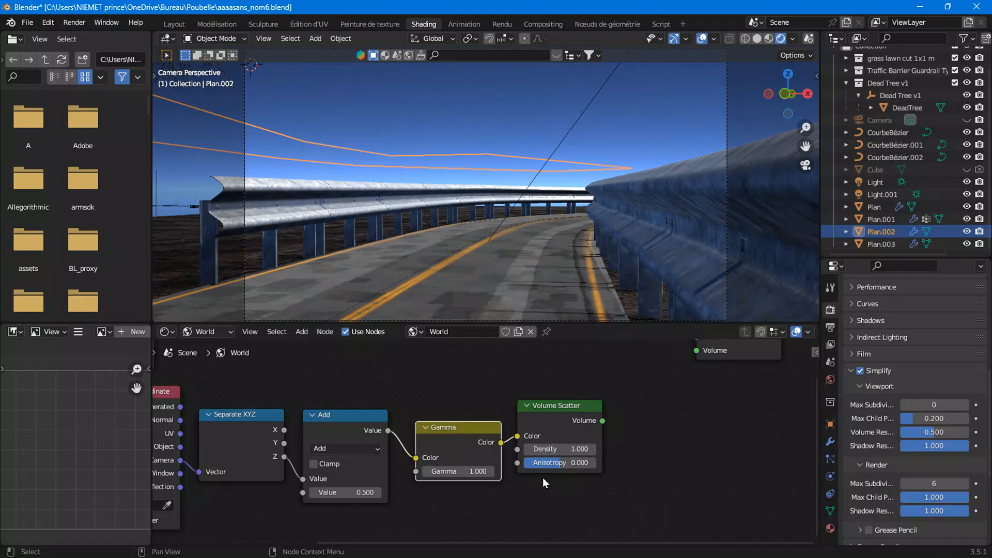
Step: Connect the Volume Scatter node's Volume output to the Volume input of World Output
key(Home)
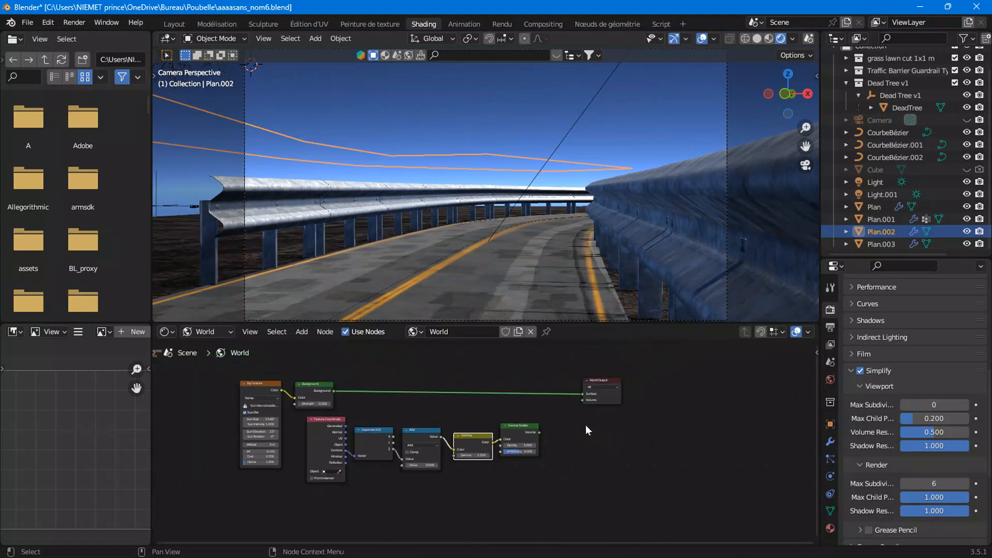
scroll(593, 420, up, 3)
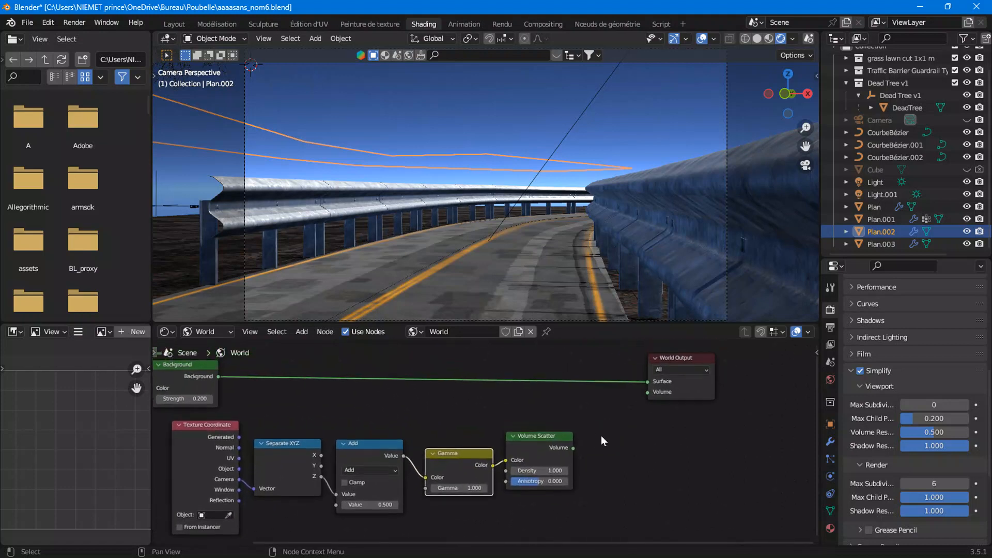
drag(571, 445, 650, 393)
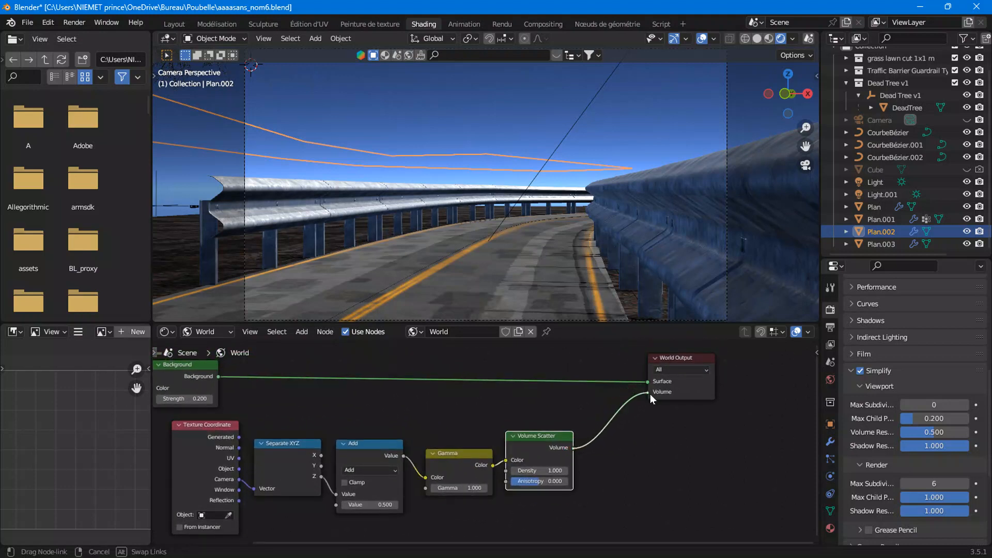
drag(621, 431, 608, 439)
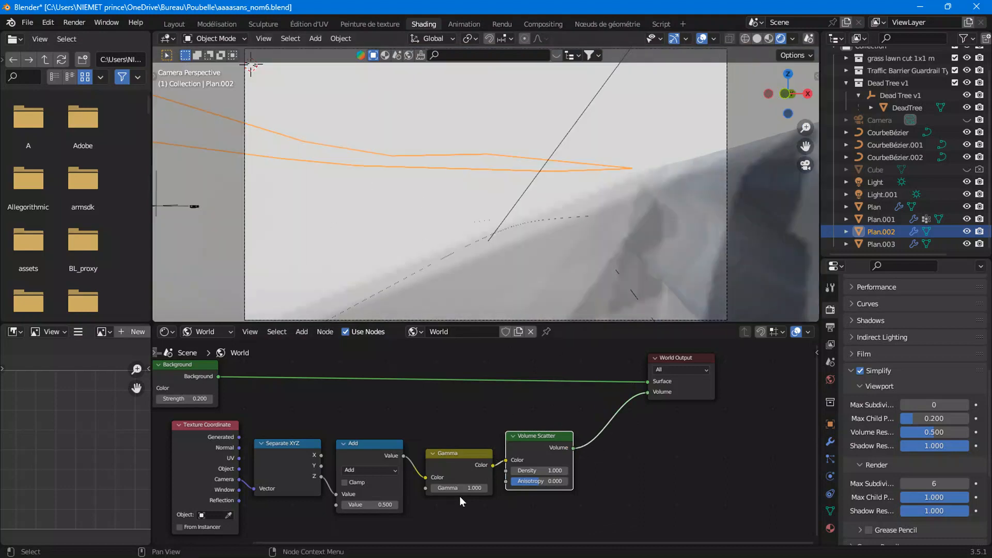
Step: Set the Volume Scatter density to 0.5 and the Gamma node's value to 0.1
scroll(456, 497, up, 3)
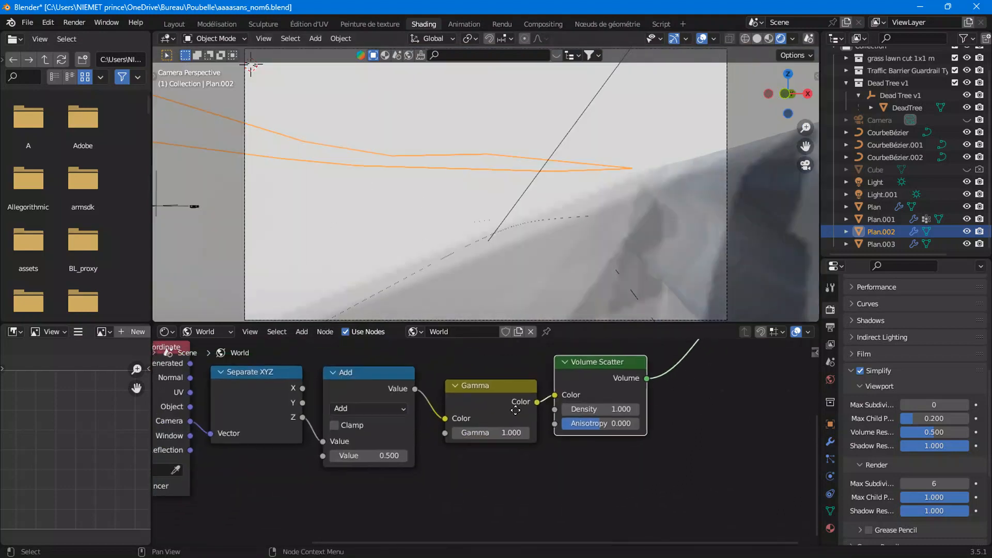
click(615, 399)
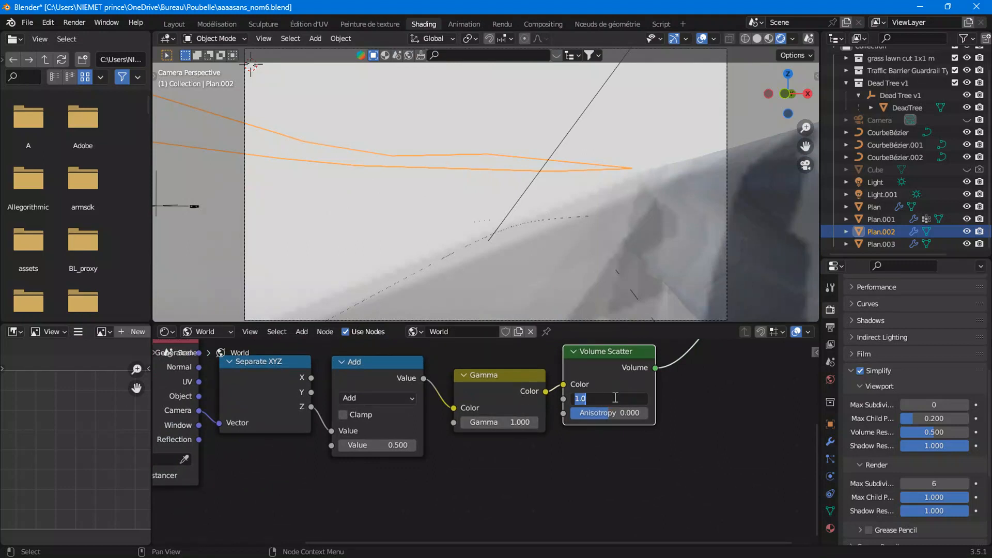
text(0.5)
key(Return)
click(511, 422)
text(0.1)
key(Return)
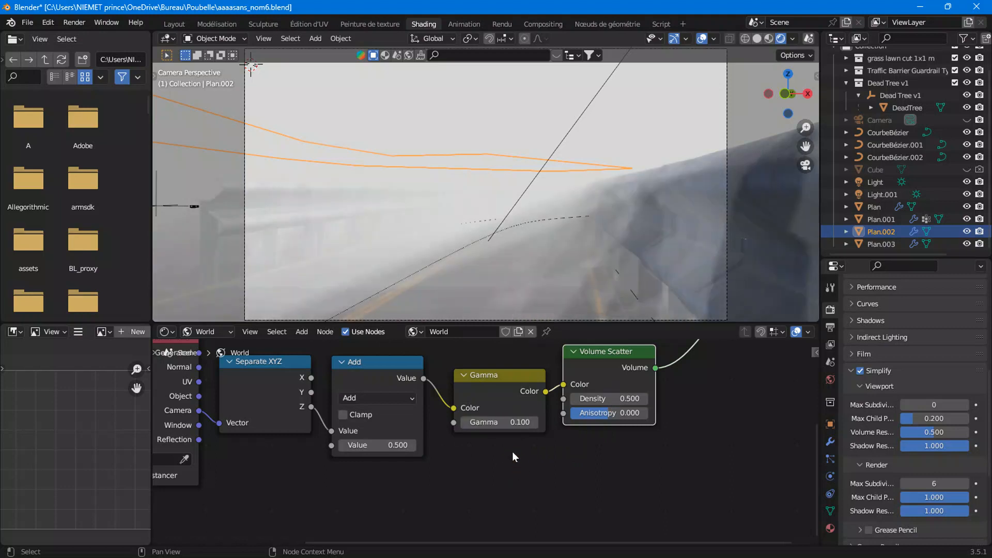
click(503, 422)
click(547, 457)
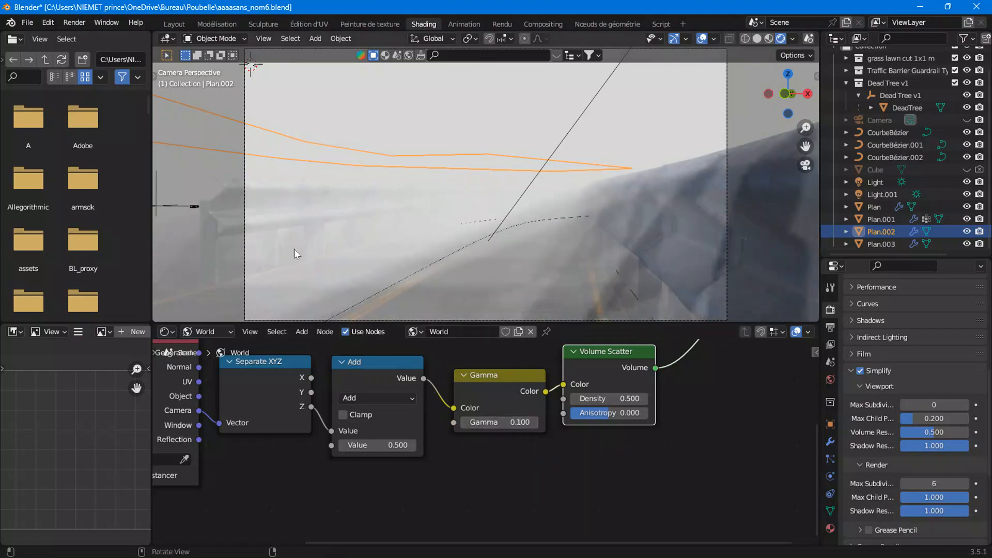
Step: View the foggy road from outside the camera and lower the Add node's second value to -1.700
scroll(354, 296, down, 1)
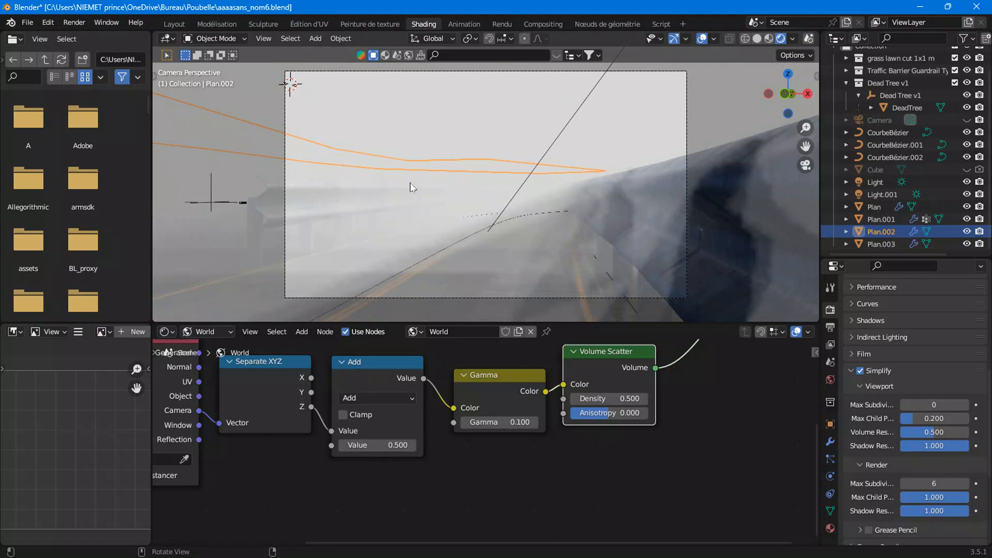
middle_drag(451, 235, 459, 194)
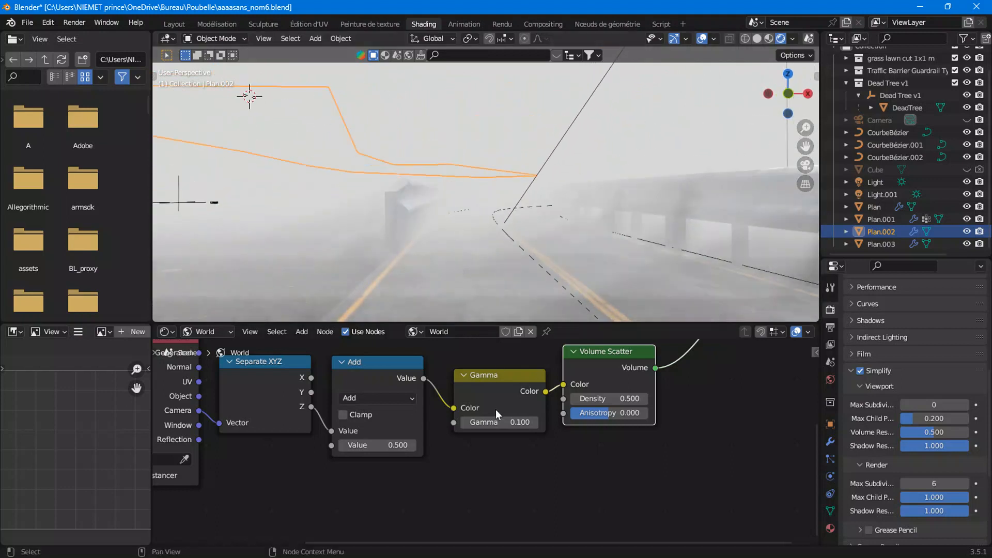
drag(389, 445, 313, 446)
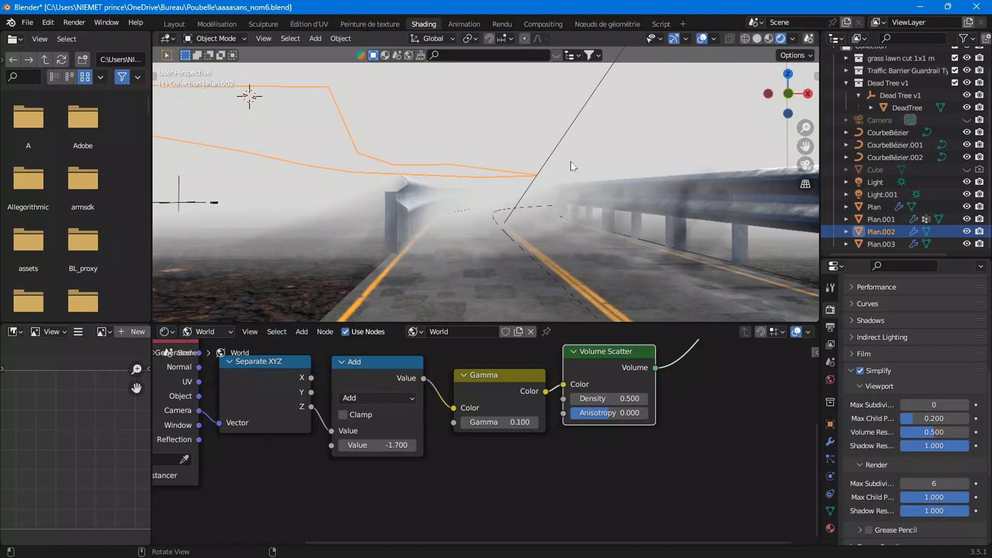
Step: Set the Gamma node's value to 0.01 and the Volume Scatter density to 0.1, and check the fog along the road
click(509, 422)
text(0.01)
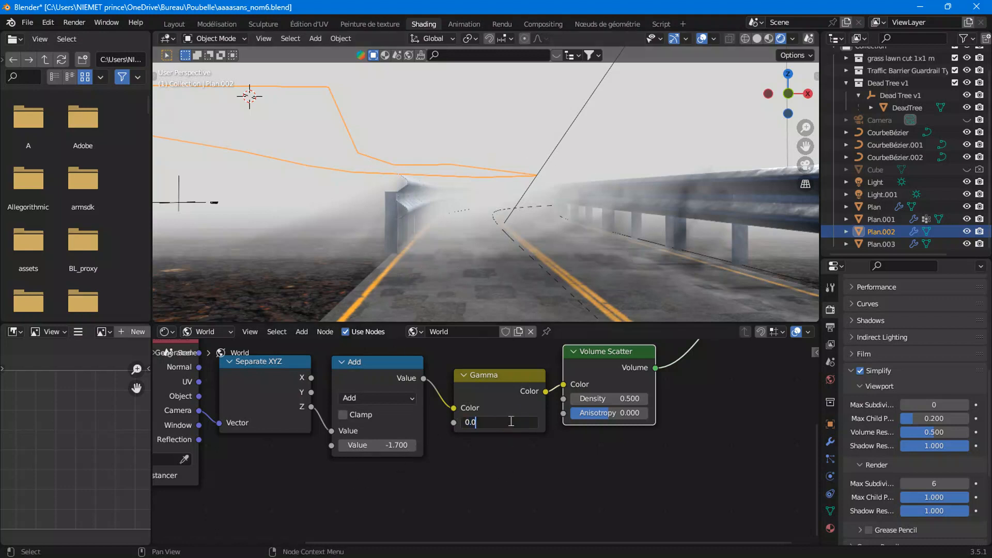
click(599, 399)
text(0.1)
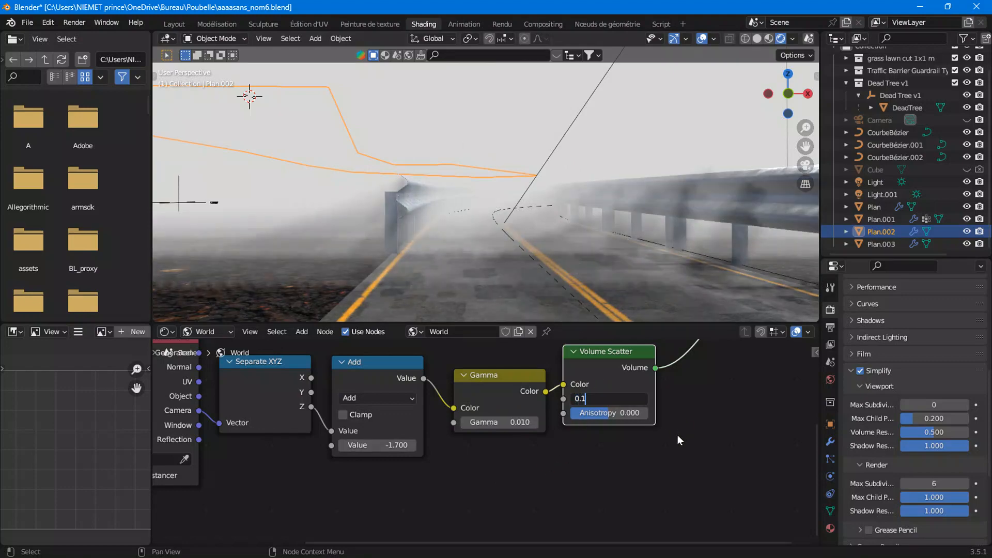
key(Return)
middle_drag(496, 223, 465, 217)
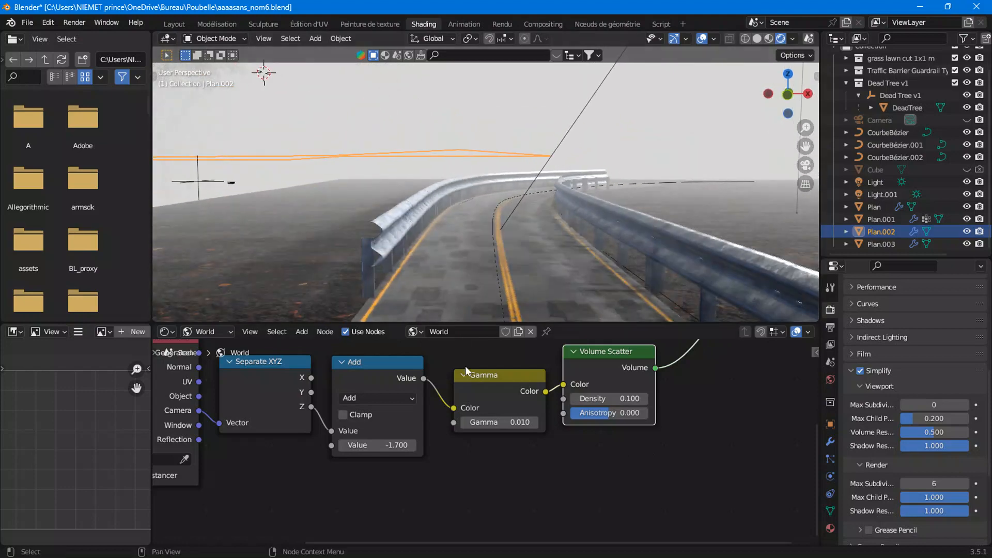
Step: Set the Gamma node's value to 1
click(505, 422)
click(506, 422)
click(471, 456)
click(506, 422)
text(1)
key(Return)
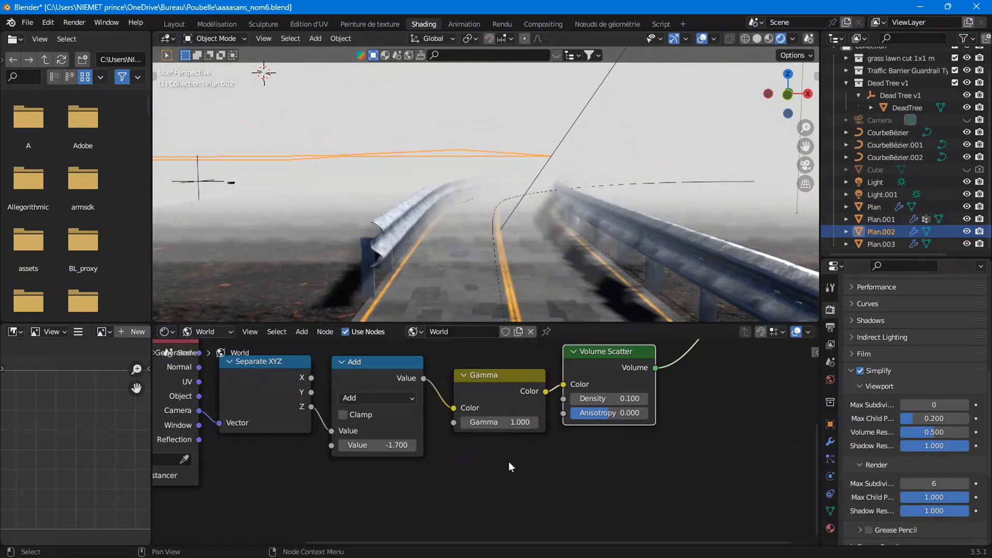
Step: Try a Volume Scatter density of 0.5 and return it to 0.1
mouse_move(484, 261)
middle_down()
mouse_move(460, 260)
mouse_move(475, 269)
mouse_move(455, 274)
mouse_move(455, 256)
mouse_move(483, 266)
middle_up()
scroll(627, 421, down, 1)
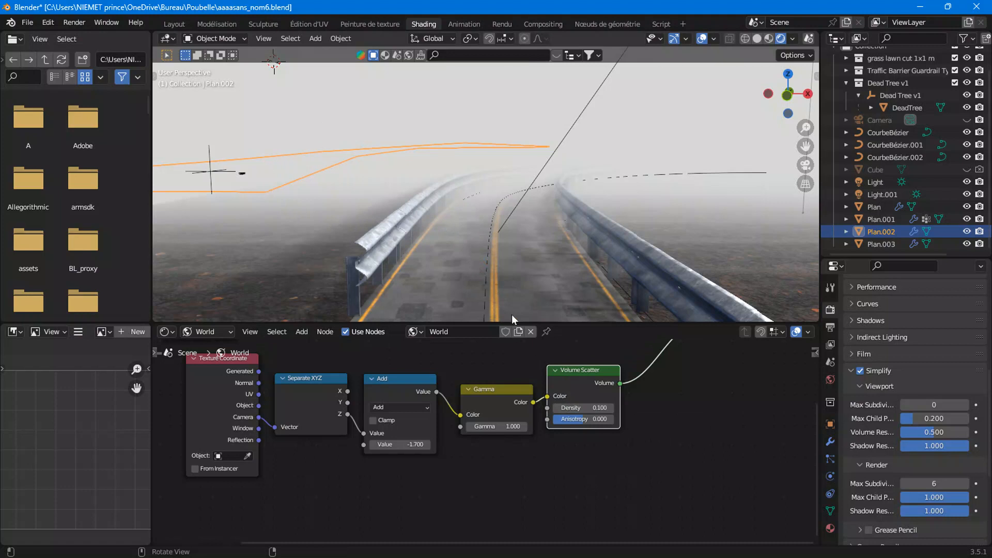
click(589, 408)
text(0.5)
click(611, 440)
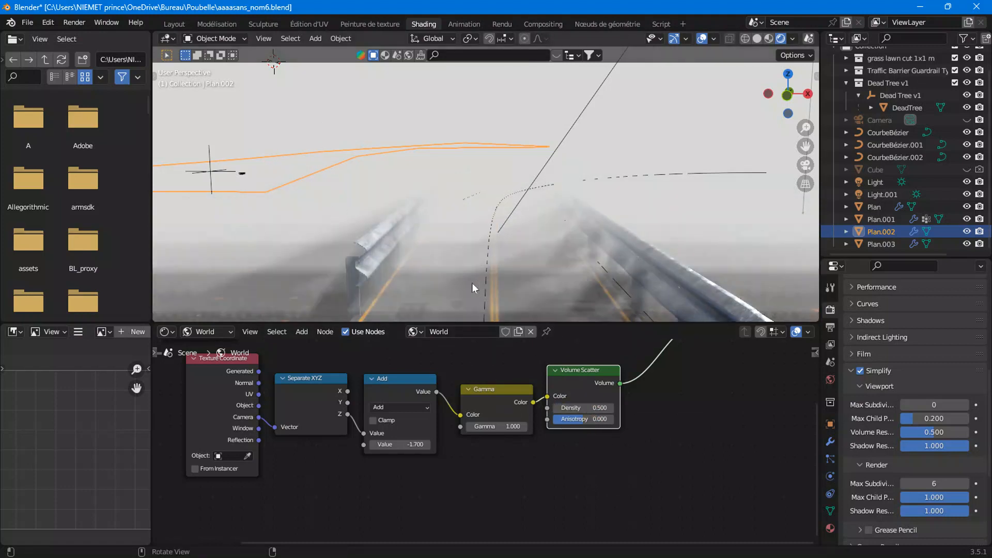
click(593, 407)
text(0.1)
click(640, 431)
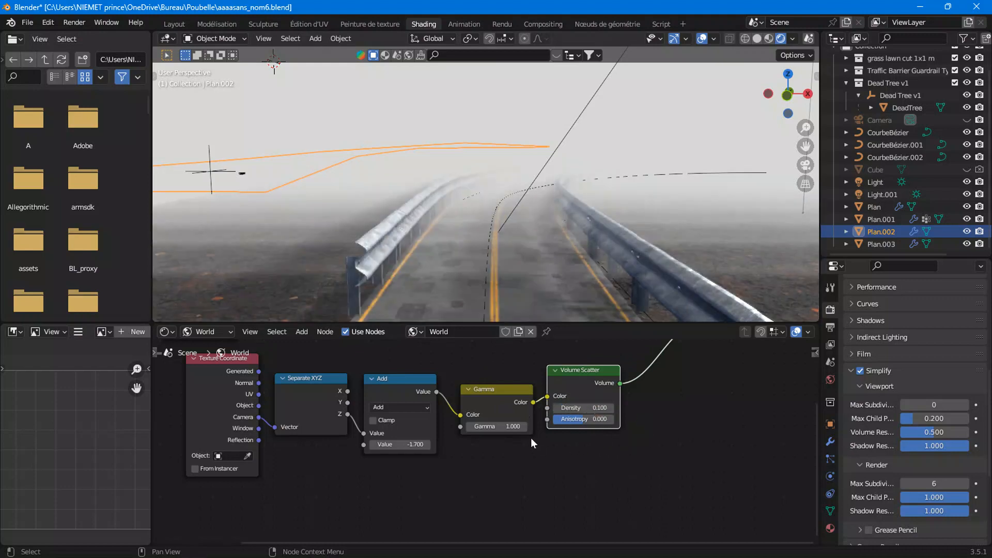
Step: Try a Gamma value of 3, inspect the fog over the guardrails, and restore the value to 1
scroll(514, 430, up, 2)
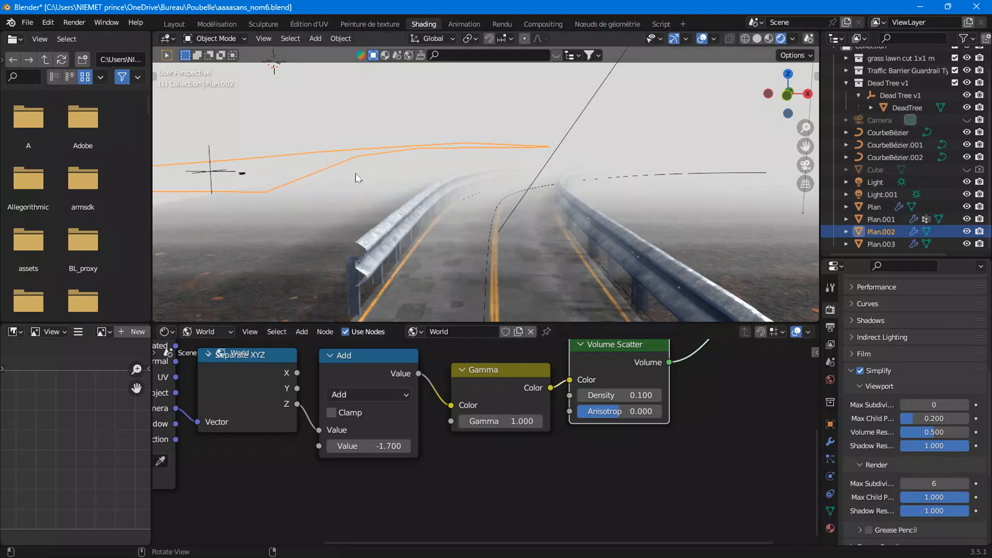
middle_drag(395, 275, 298, 291)
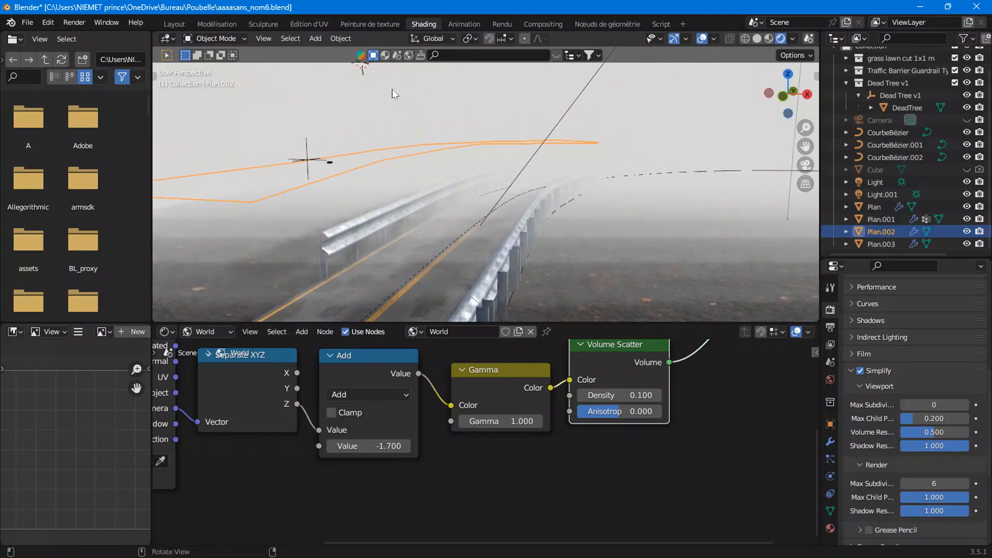
click(506, 422)
text(3)
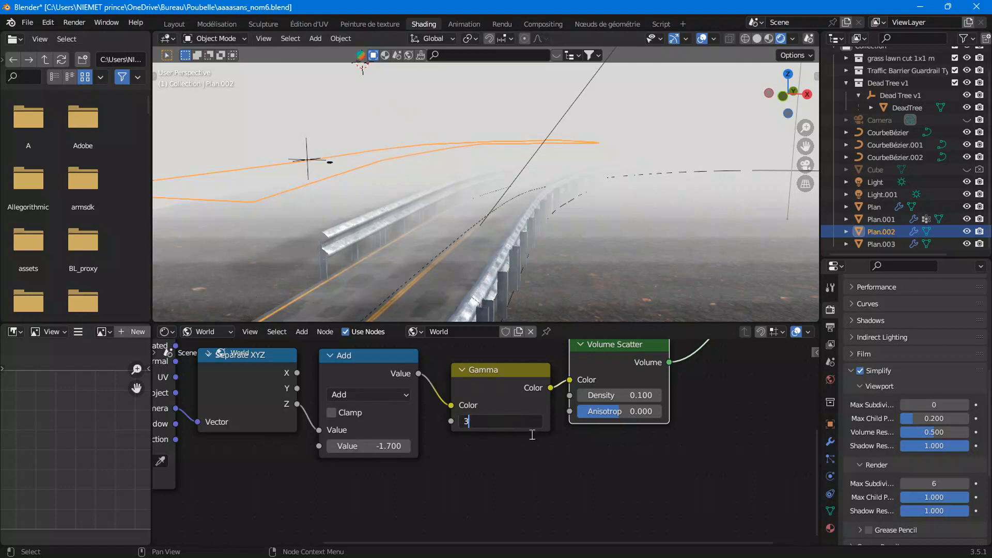
key(Return)
mouse_move(343, 274)
middle_down()
mouse_move(389, 280)
mouse_move(360, 277)
middle_up()
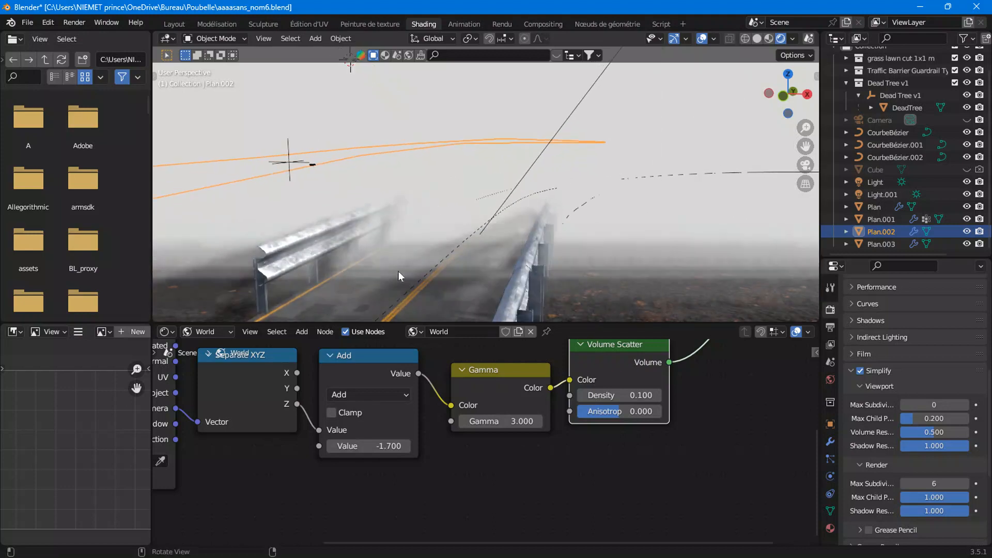
click(501, 421)
text(1)
key(Return)
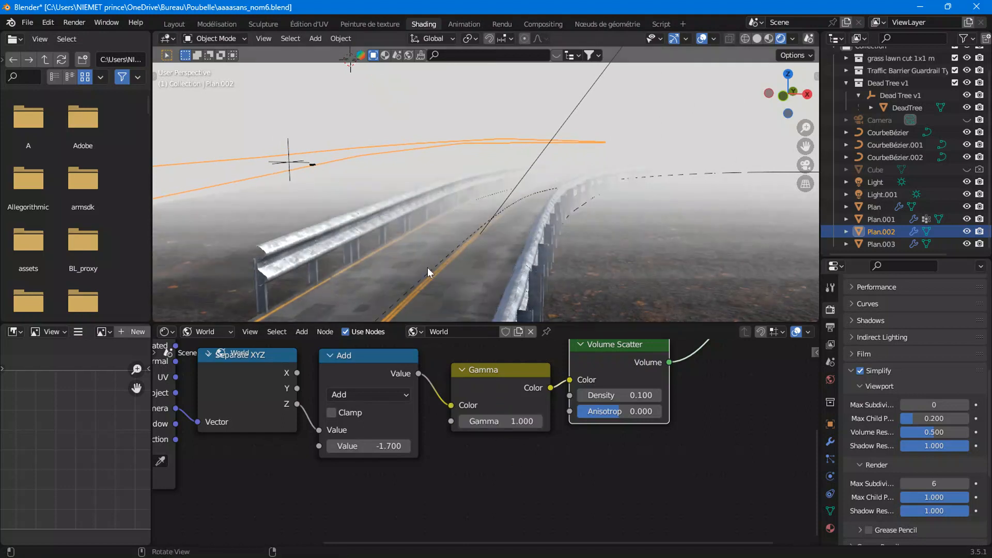
Step: Set the Gamma node's value to 0.2 and check the fog along the road and guardrails
click(512, 422)
text(0.2)
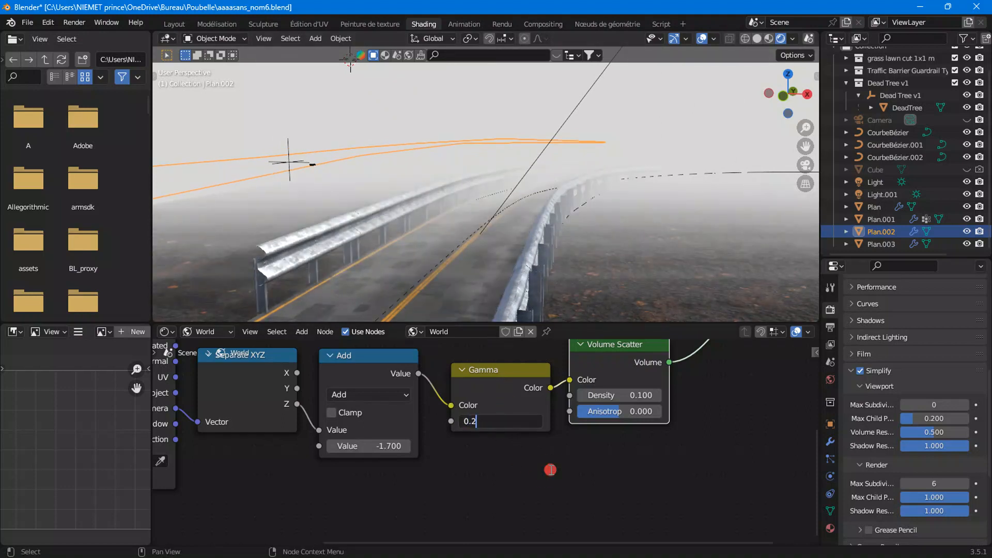
key(Return)
mouse_move(513, 275)
middle_down()
mouse_move(548, 276)
mouse_move(529, 265)
middle_up()
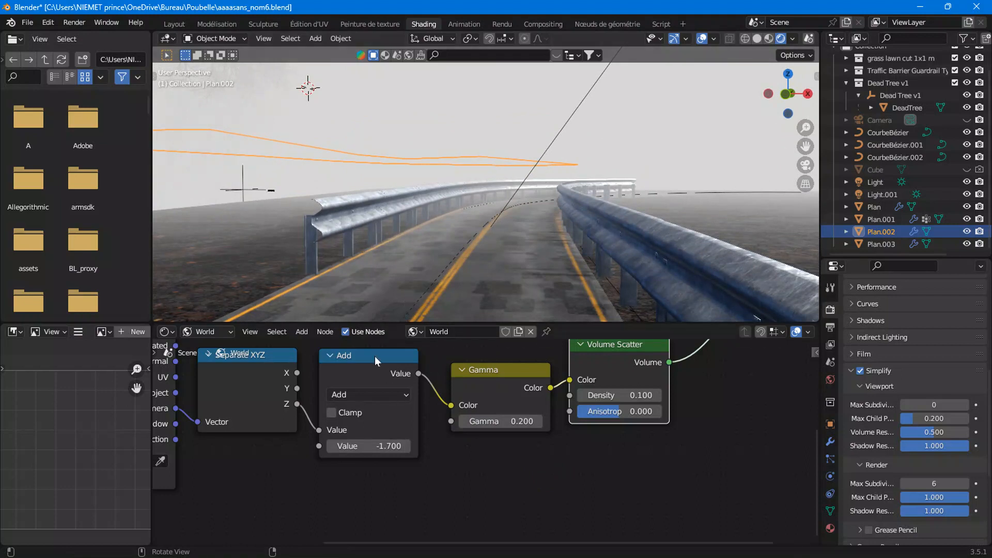
Step: Try a value of 2 in the Add node that offsets the camera Z distance
click(367, 441)
text(2)
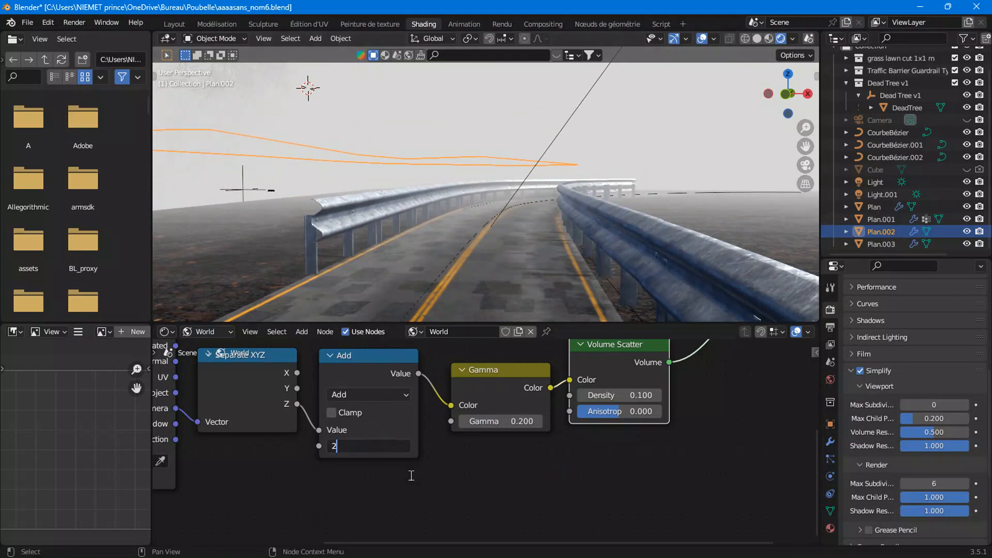
key(Return)
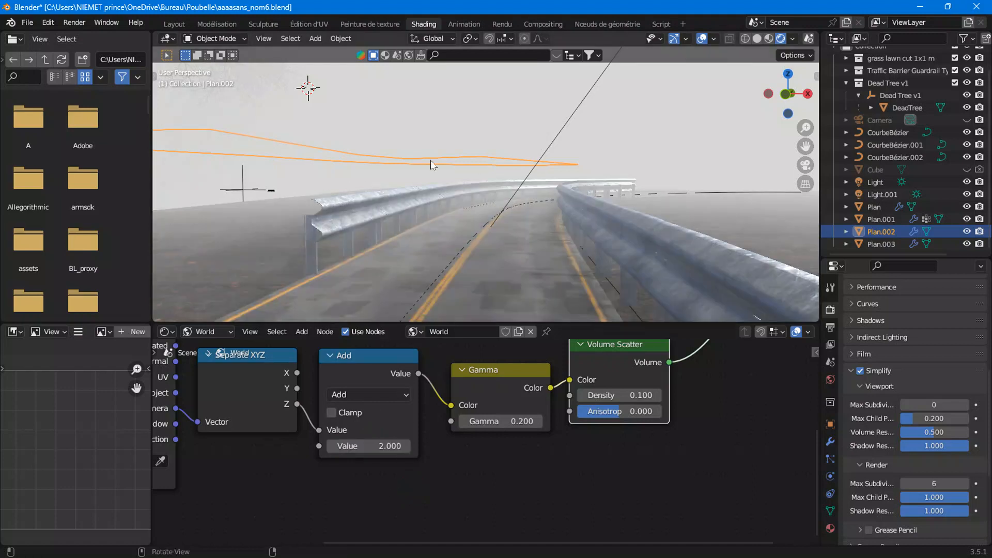
Step: Set the Add node's value to -3 and inspect the fog over the road in the Layout workspace
click(382, 446)
key(BackSpace)
text(-3)
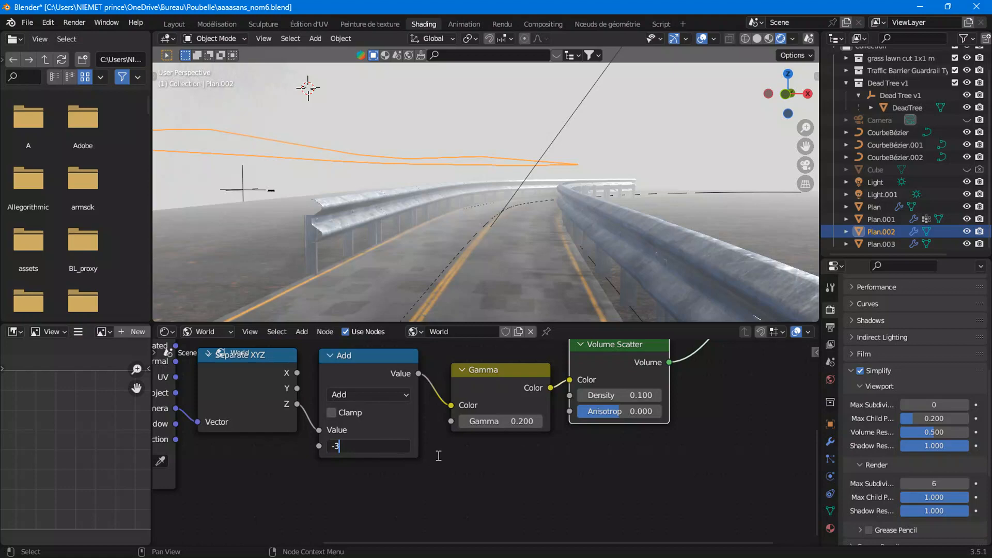
key(Return)
middle_drag(543, 203, 405, 196)
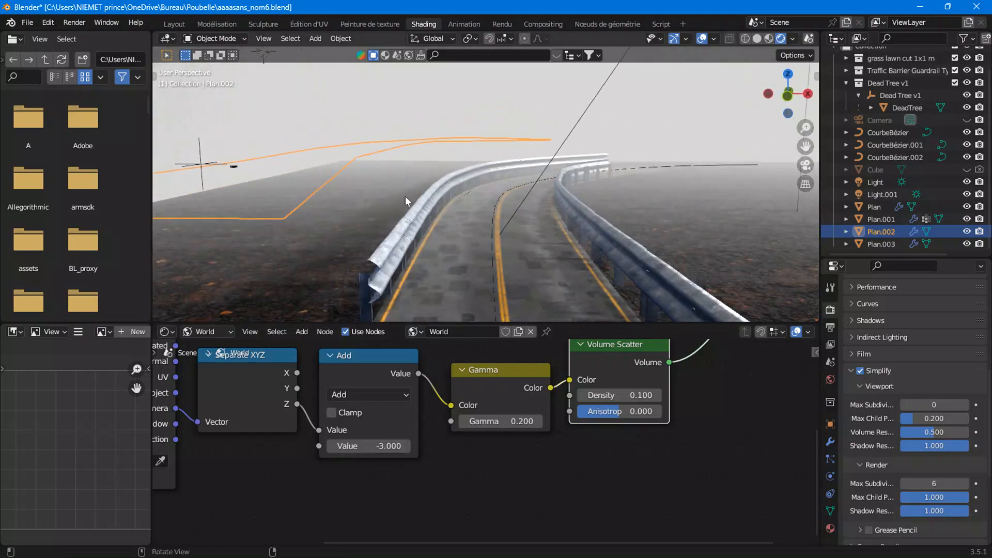
click(175, 25)
mouse_move(470, 321)
middle_down()
mouse_move(518, 325)
mouse_move(462, 321)
middle_up()
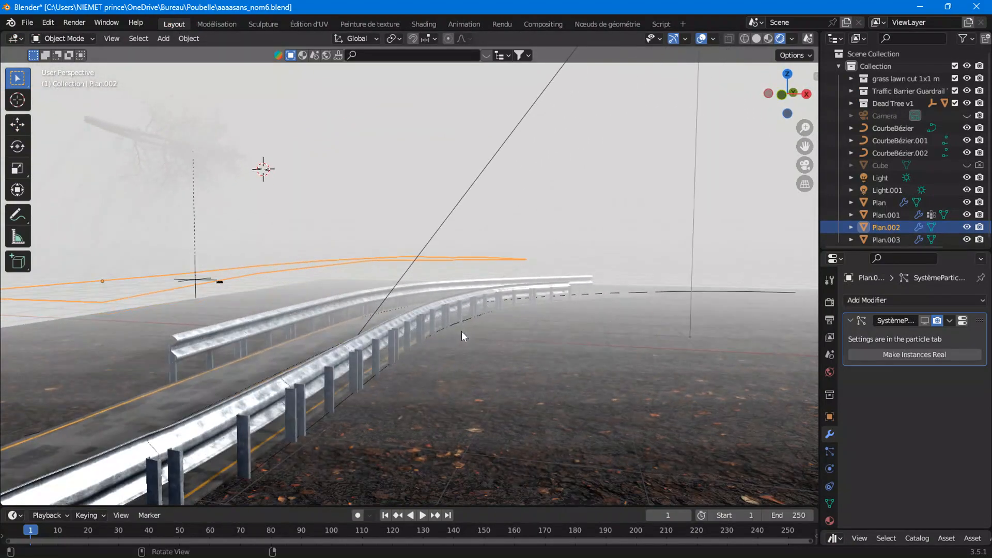